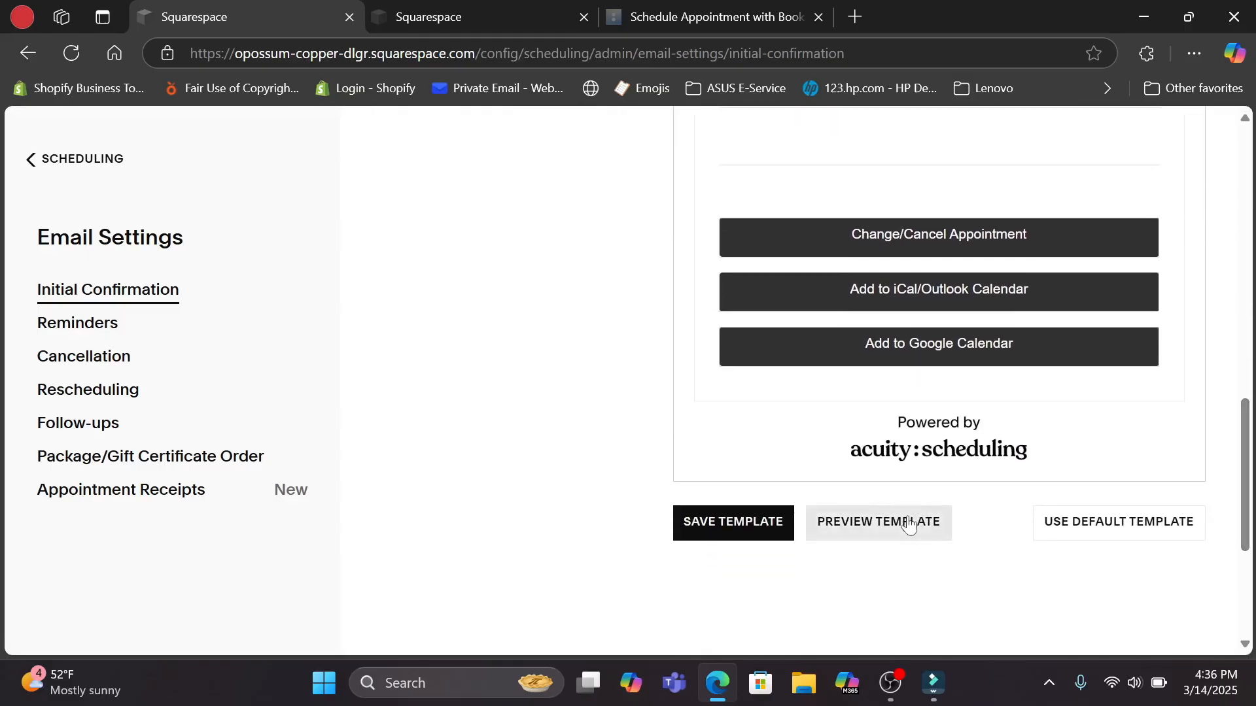
Step: Preview the initial confirmation email template through to its calendar buttons, close the preview, and review the email subject line
left_click(909, 524)
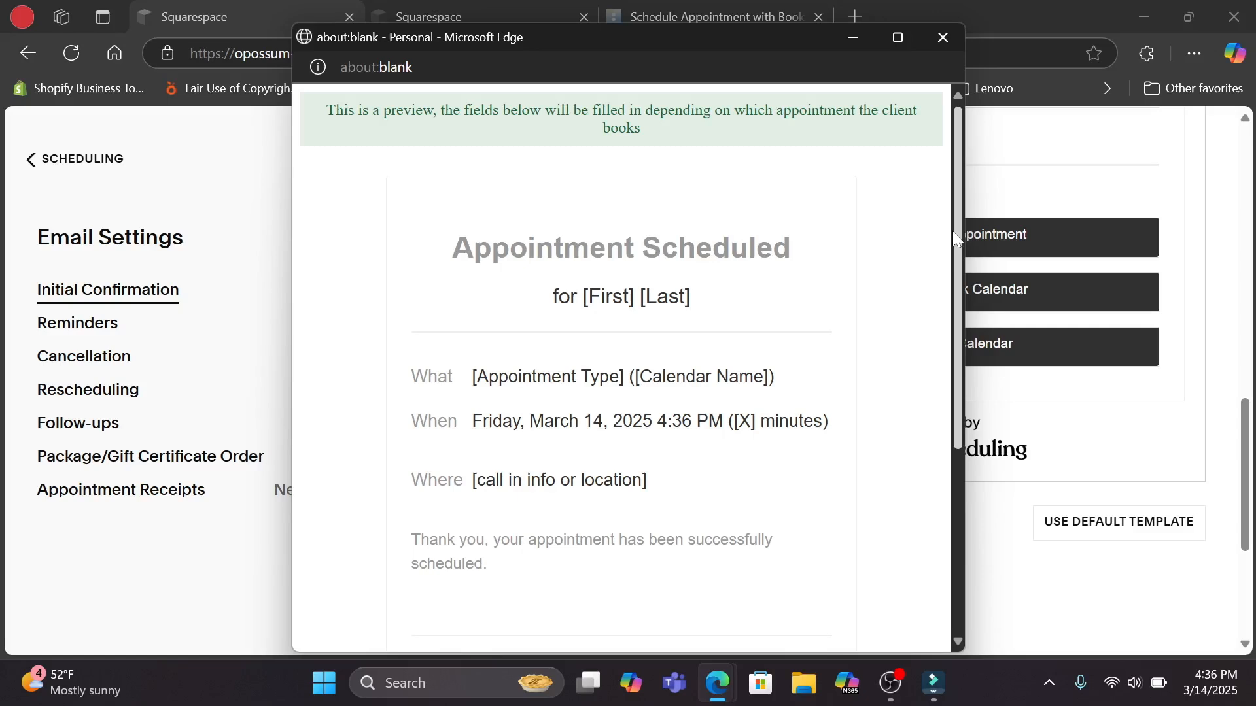
left_click_drag(957, 247, 960, 387)
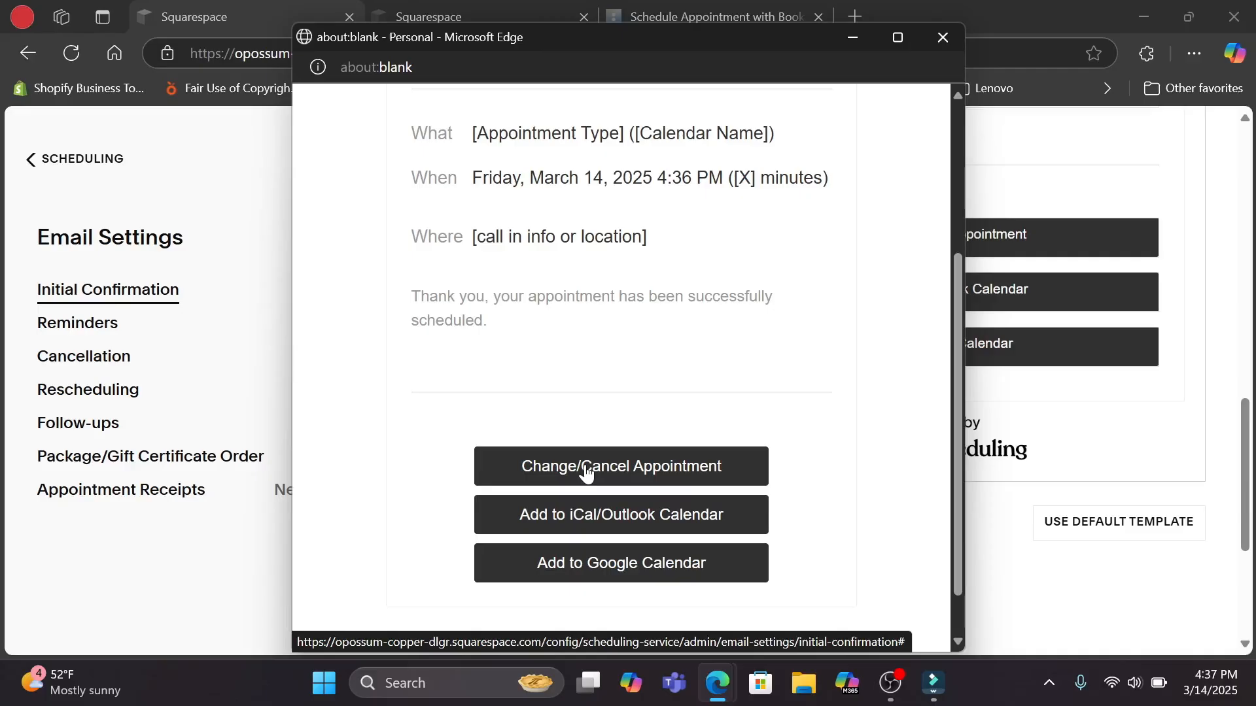
left_click_drag(960, 432, 910, 236)
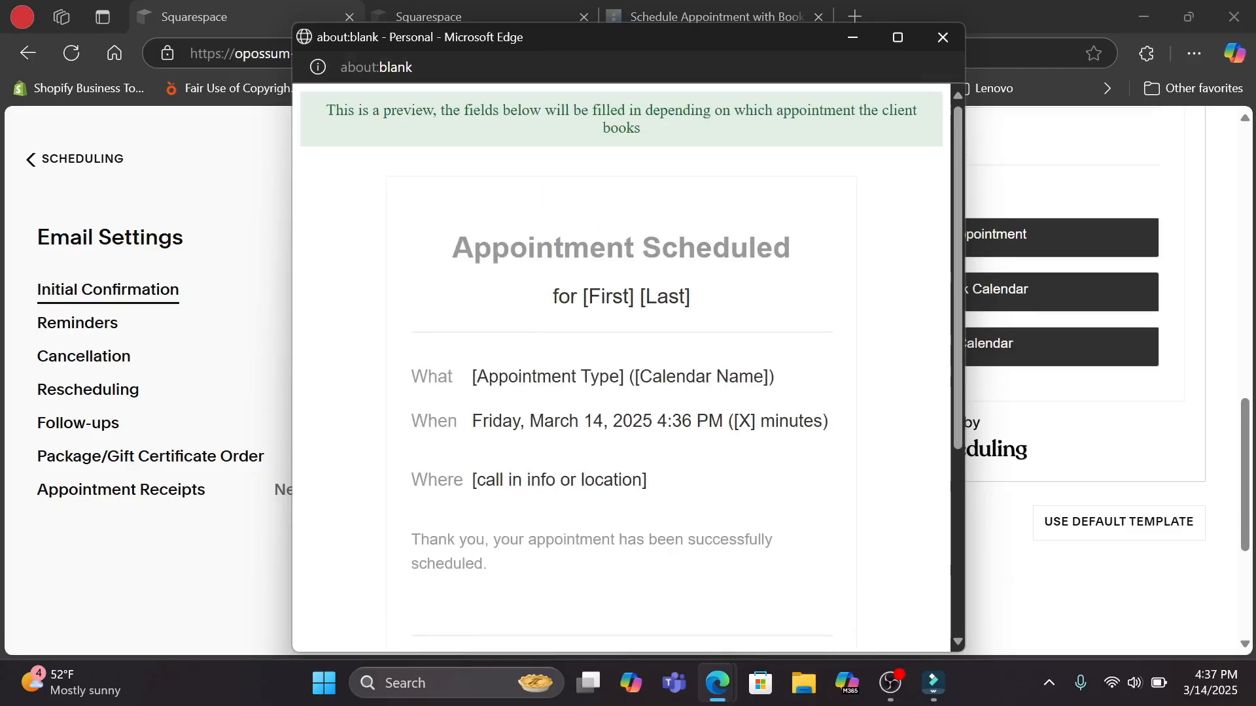
left_click(942, 39)
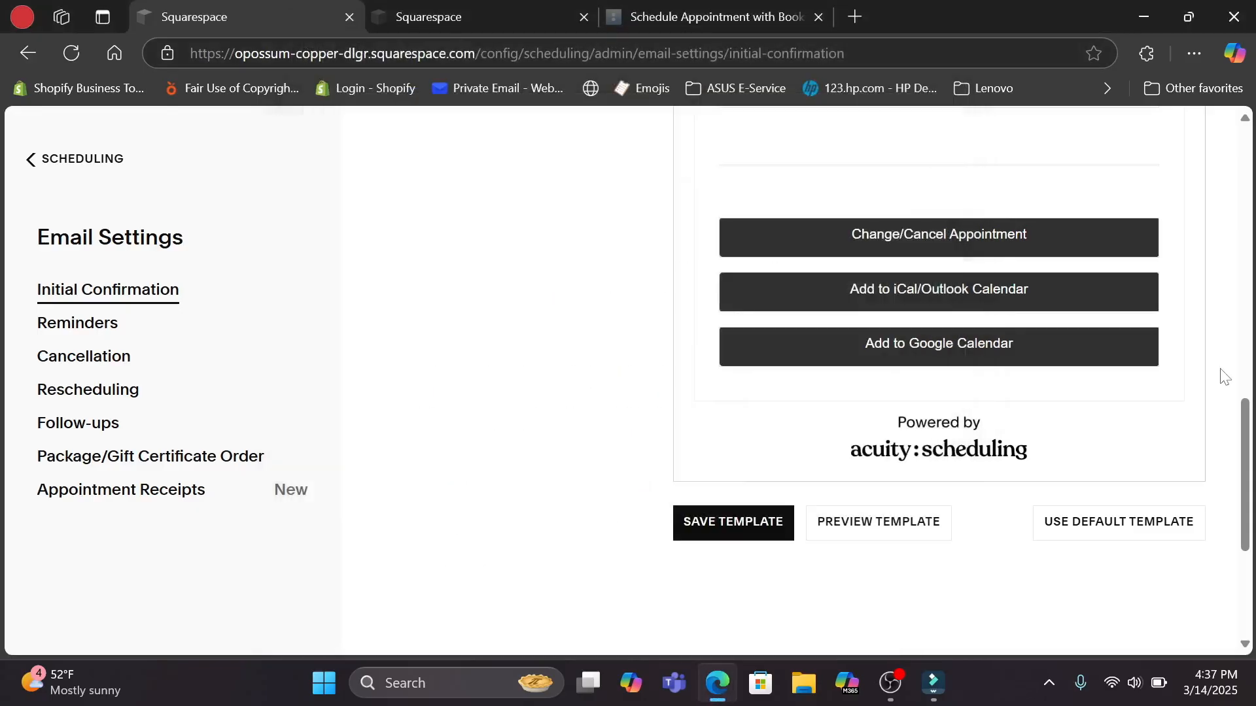
left_click_drag(1245, 443, 1248, 237)
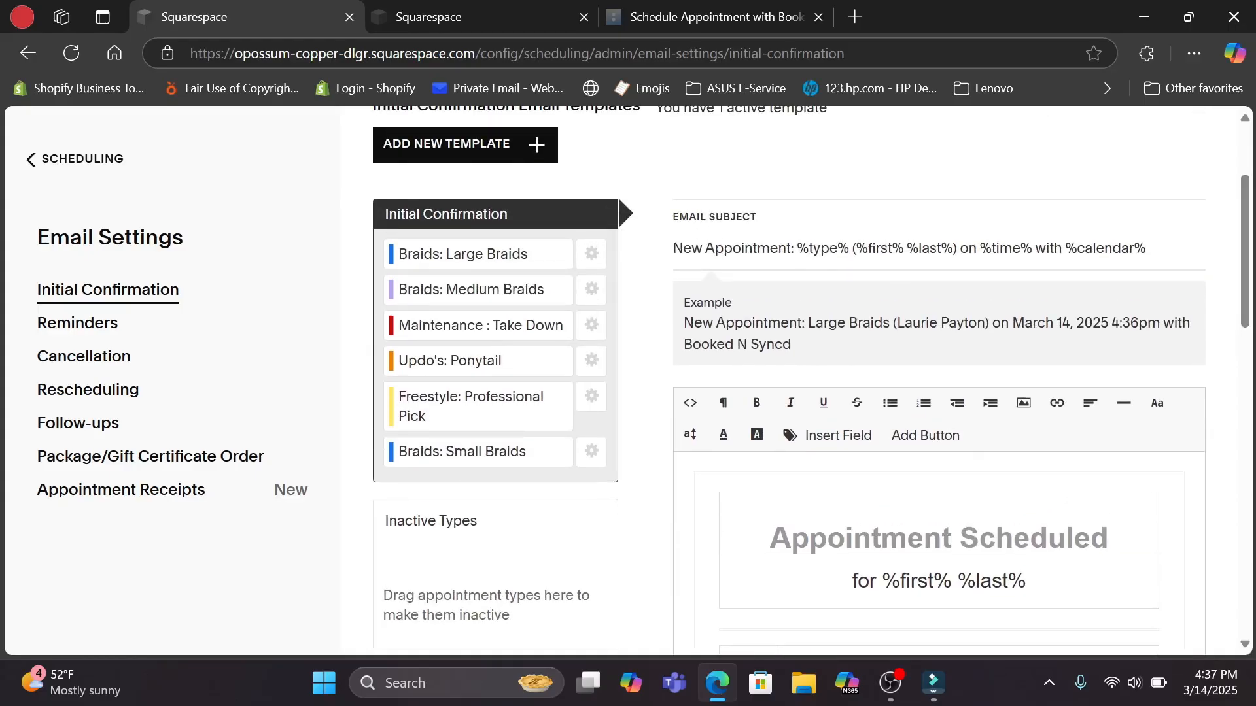
left_click(790, 251)
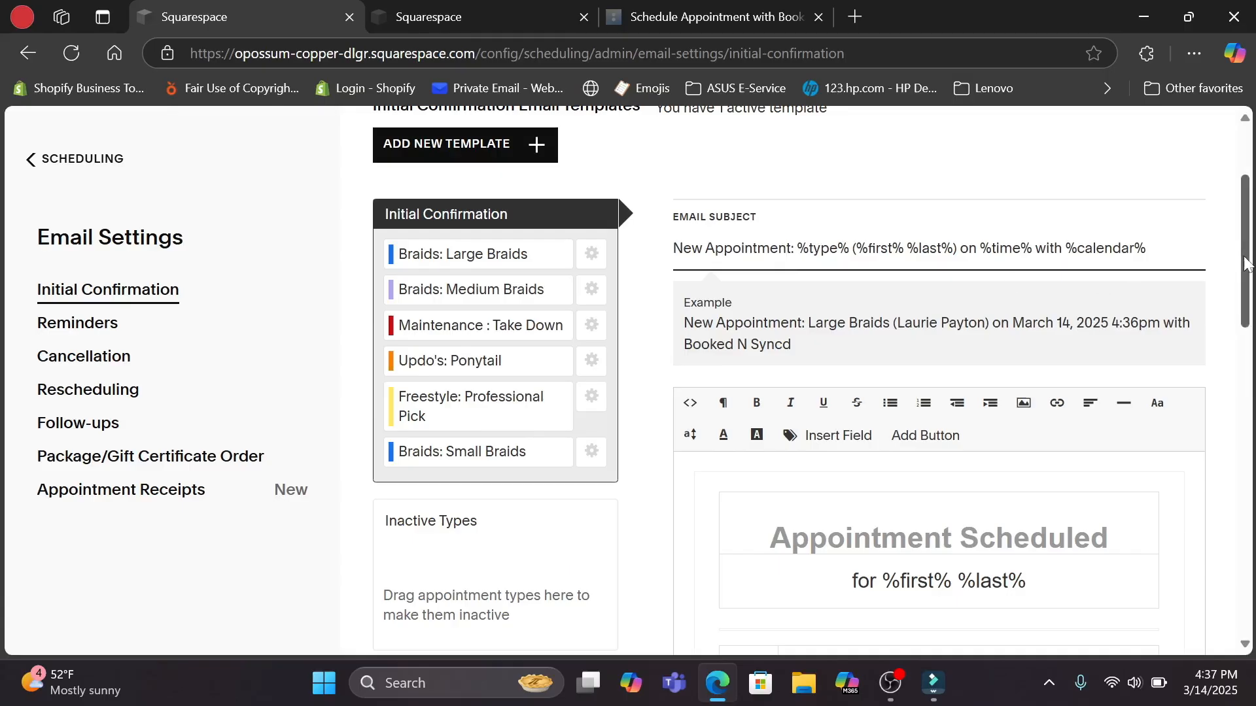
Step: Try a magenta background colour on the "Appointment Scheduled" heading and clear it again with None
scroll(1245, 245, "down", 3)
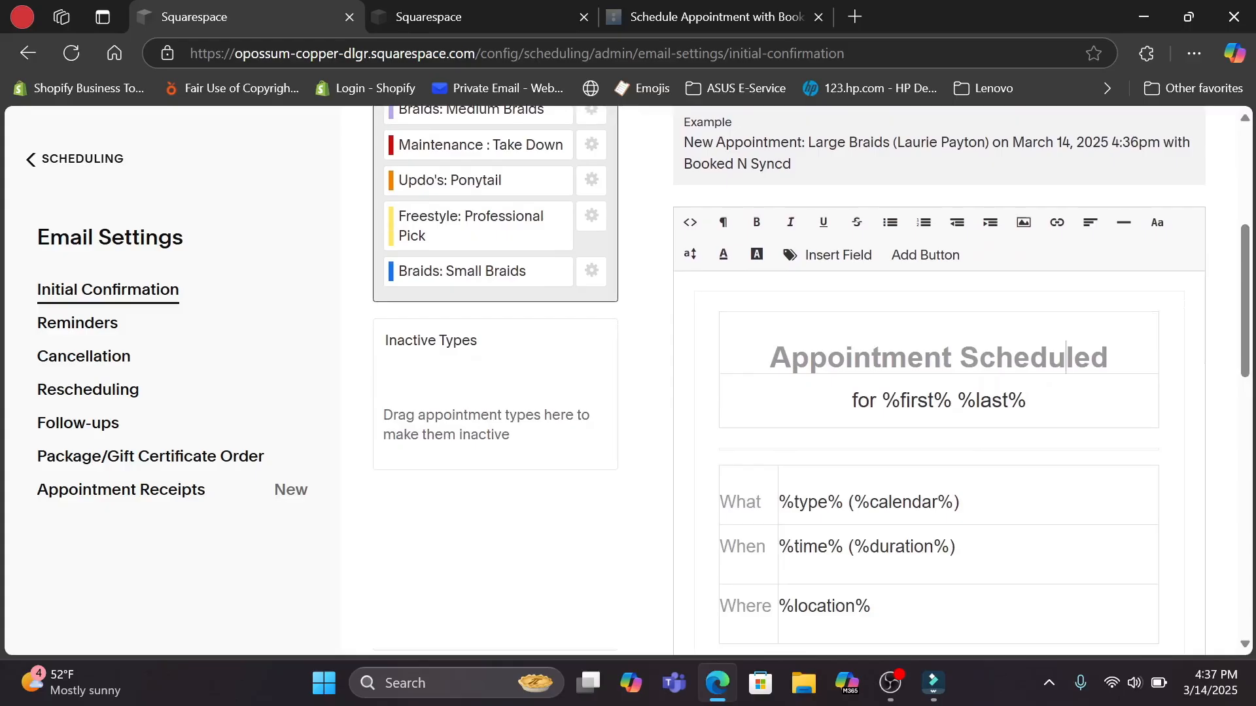
left_click_drag(1108, 358, 770, 358)
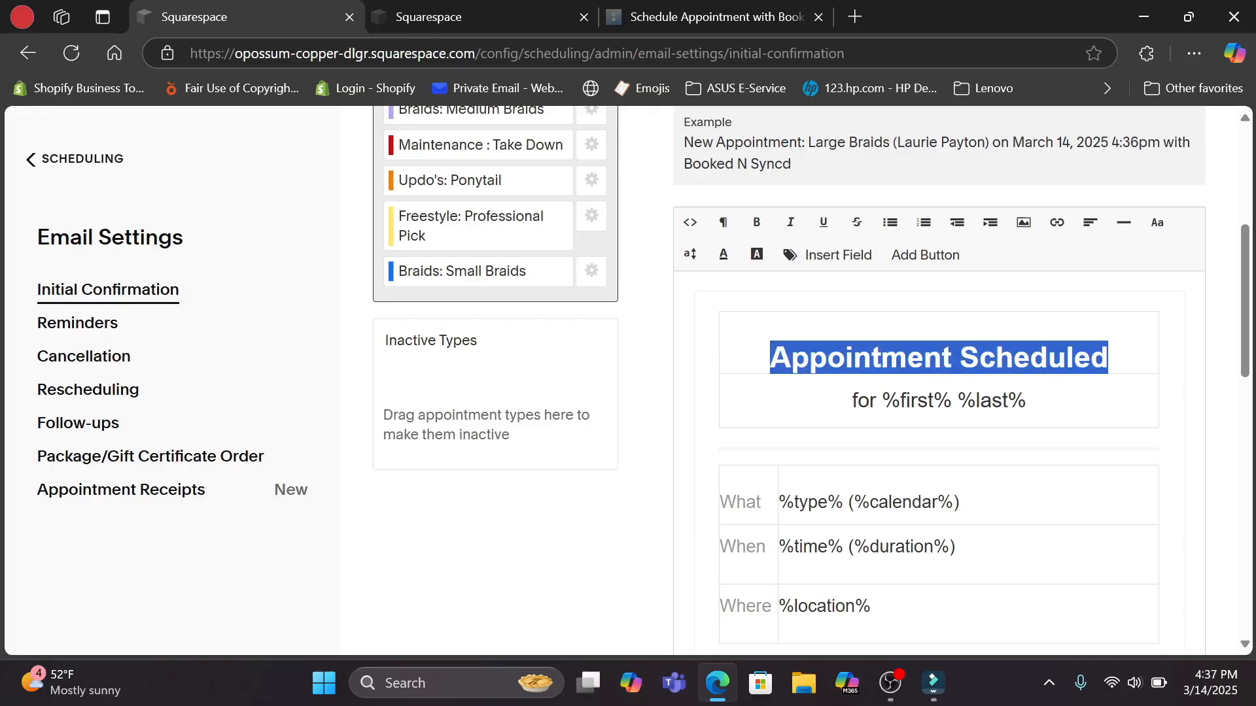
left_click(756, 261)
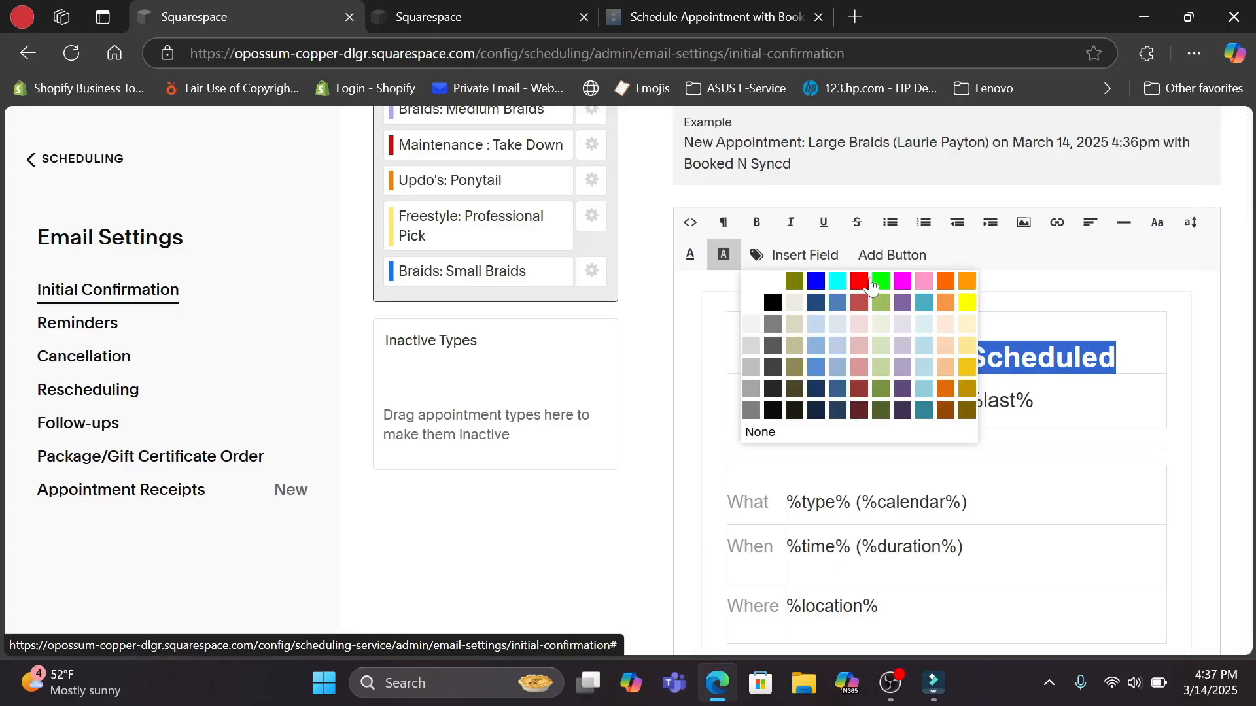
left_click(902, 280)
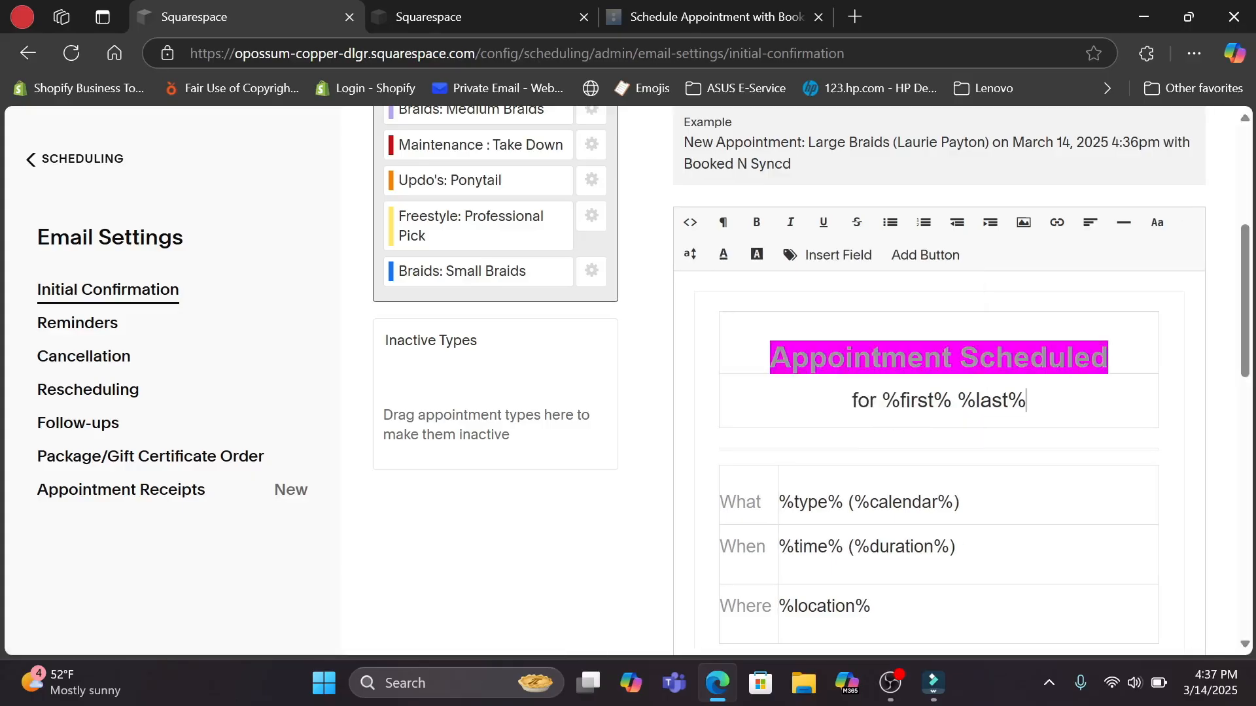
left_click_drag(1107, 358, 771, 357)
left_click(767, 262)
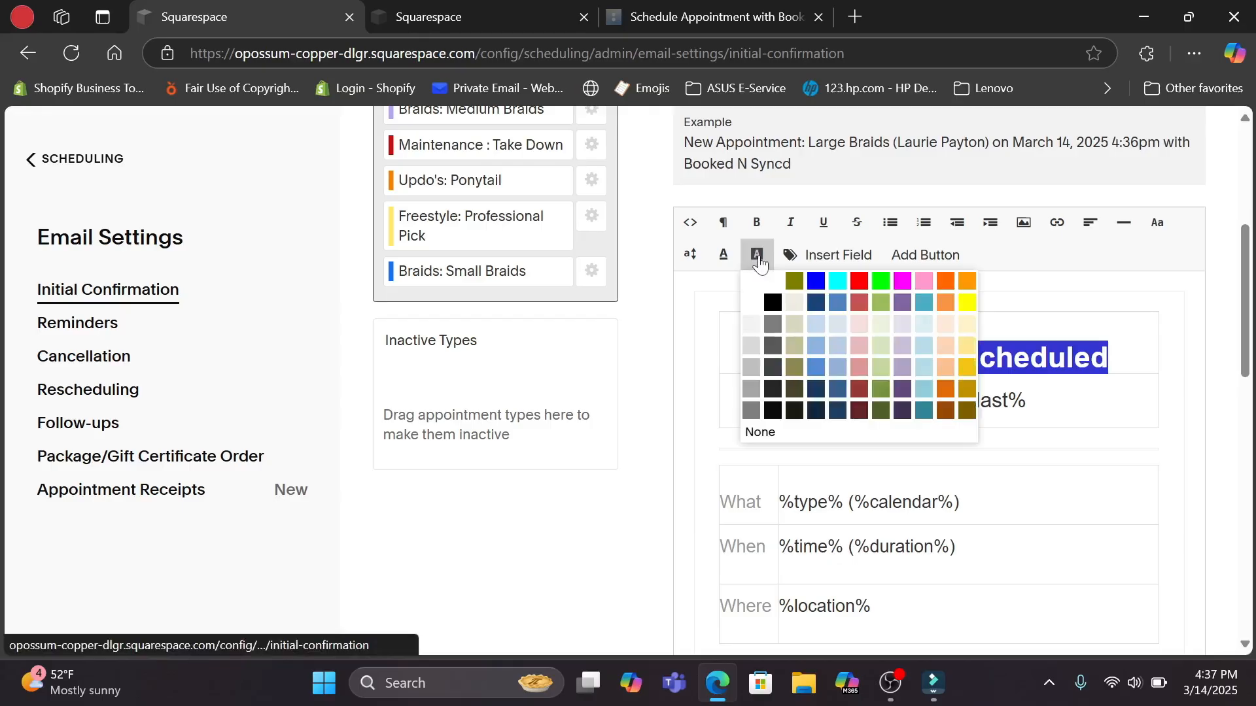
left_click(760, 433)
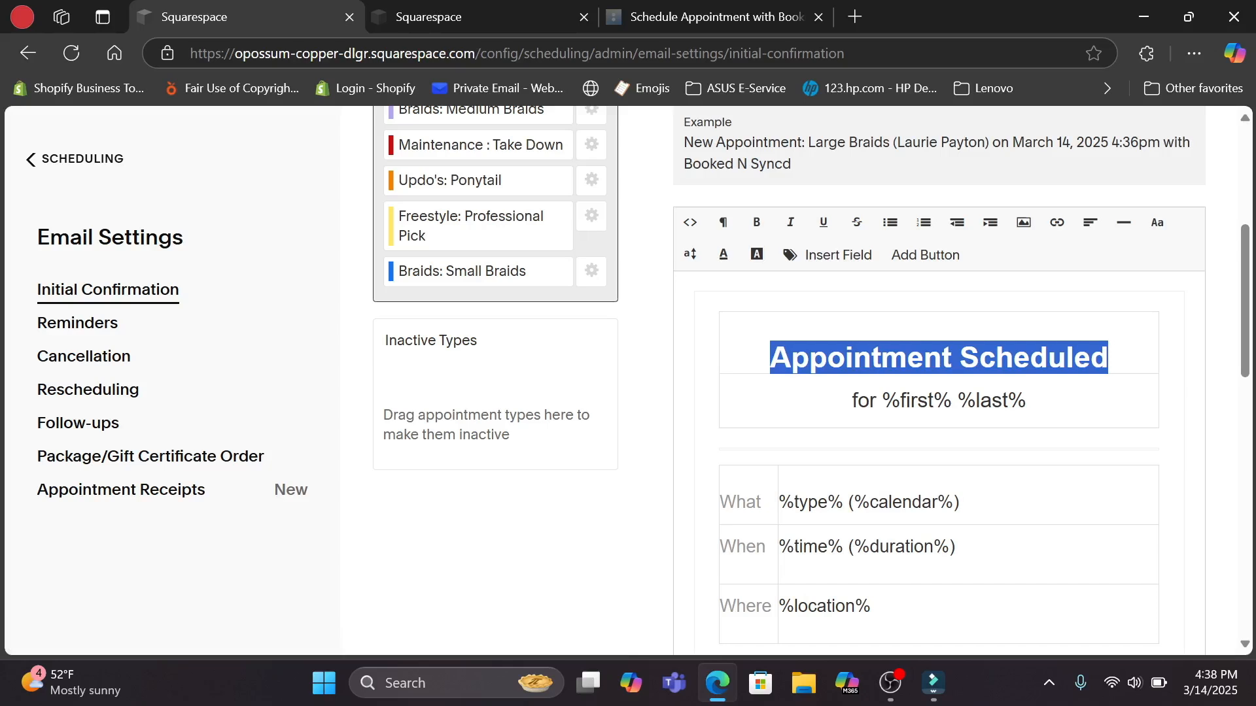
Step: Set the text colour of the "Appointment Scheduled" heading to blue
left_click(724, 257)
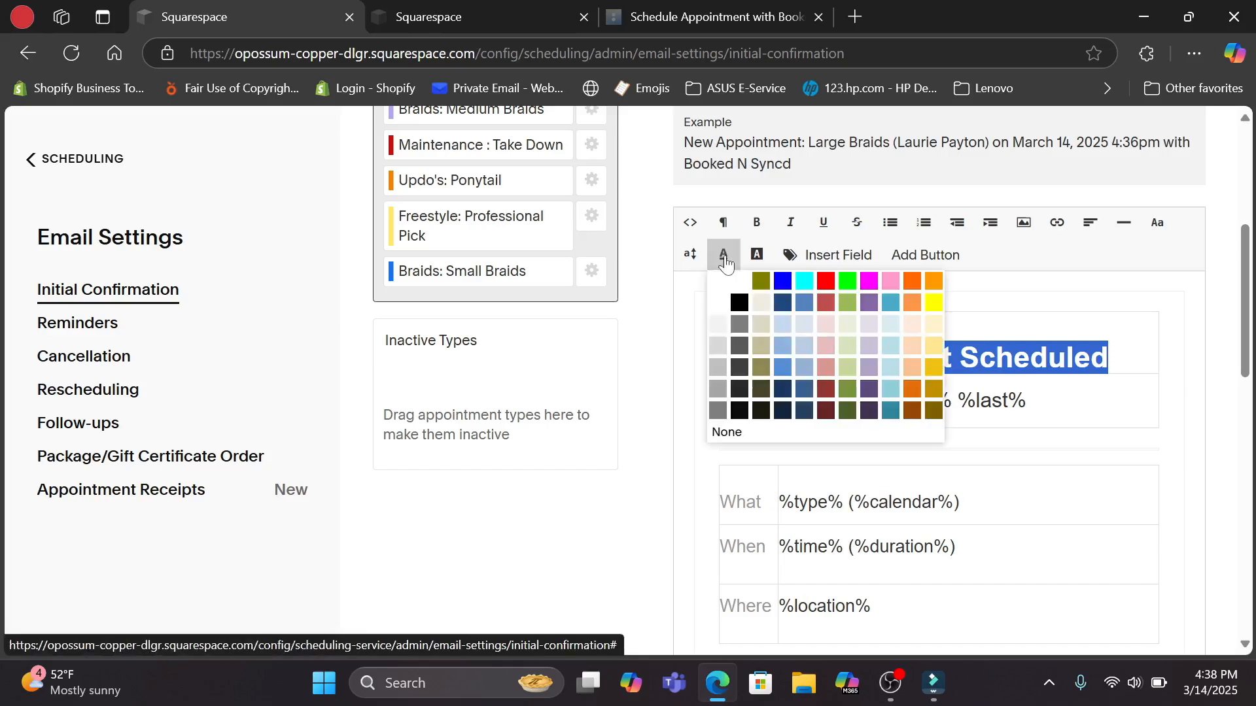
left_click(783, 284)
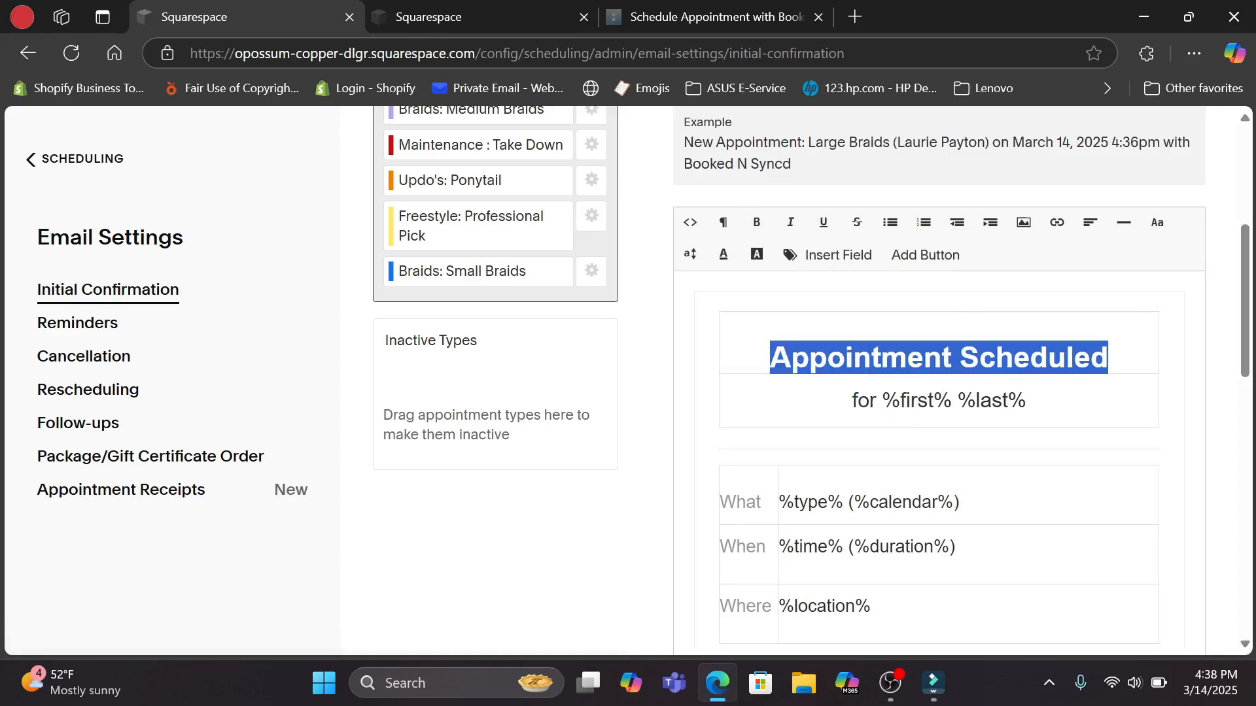
left_click(1026, 400)
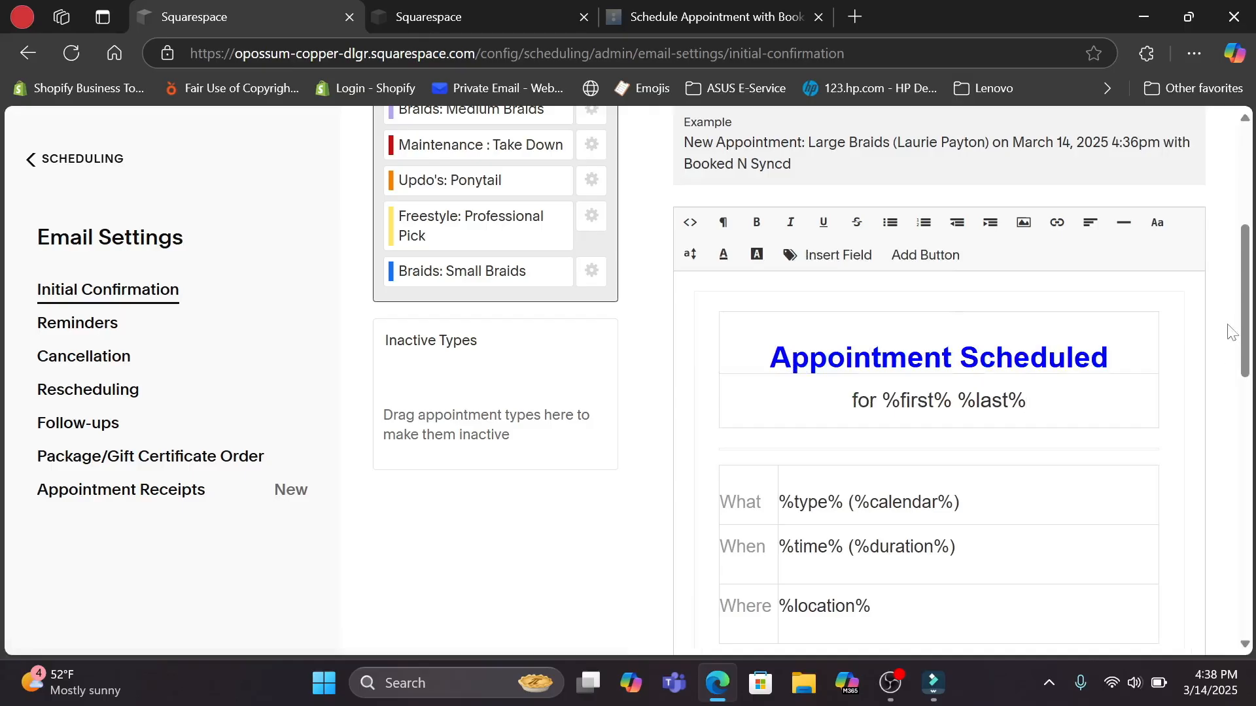
Step: Add the sentence "I look forward to seeing you!" to the end of the thank-you message in the email body
left_click_drag(1248, 325, 1248, 387)
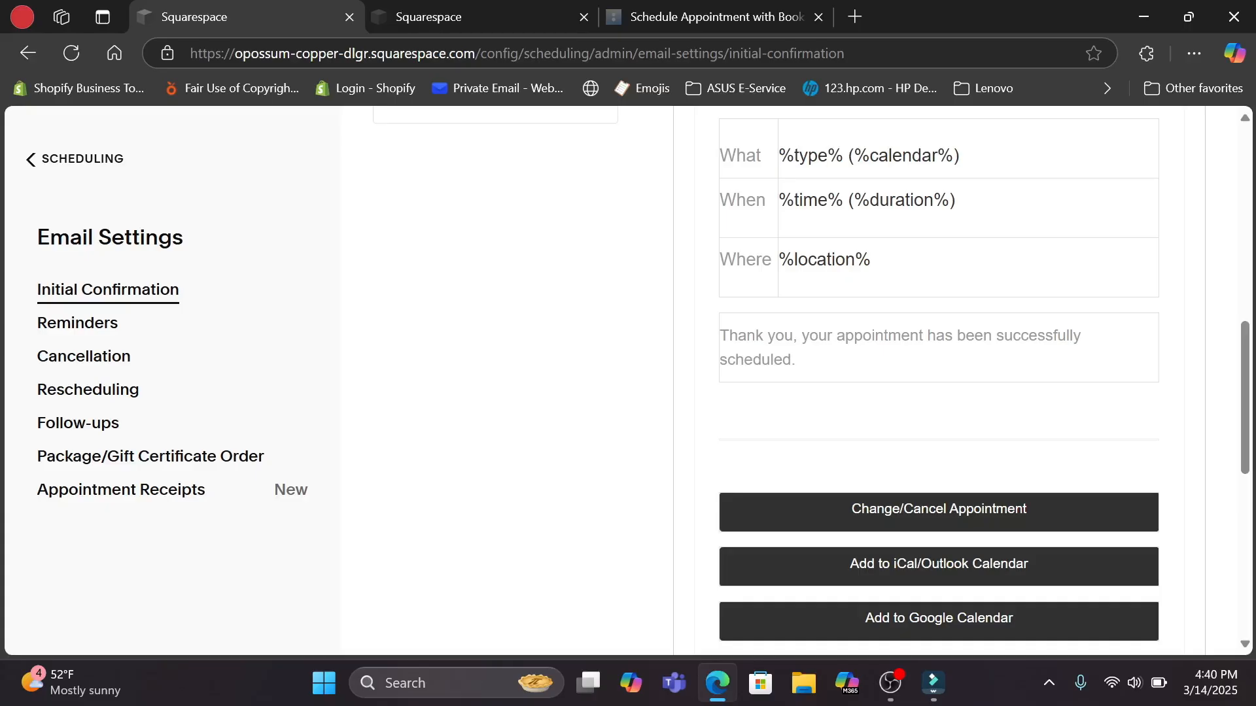
type("h")
key("BackSpace")
type("I look forward to seeing you")
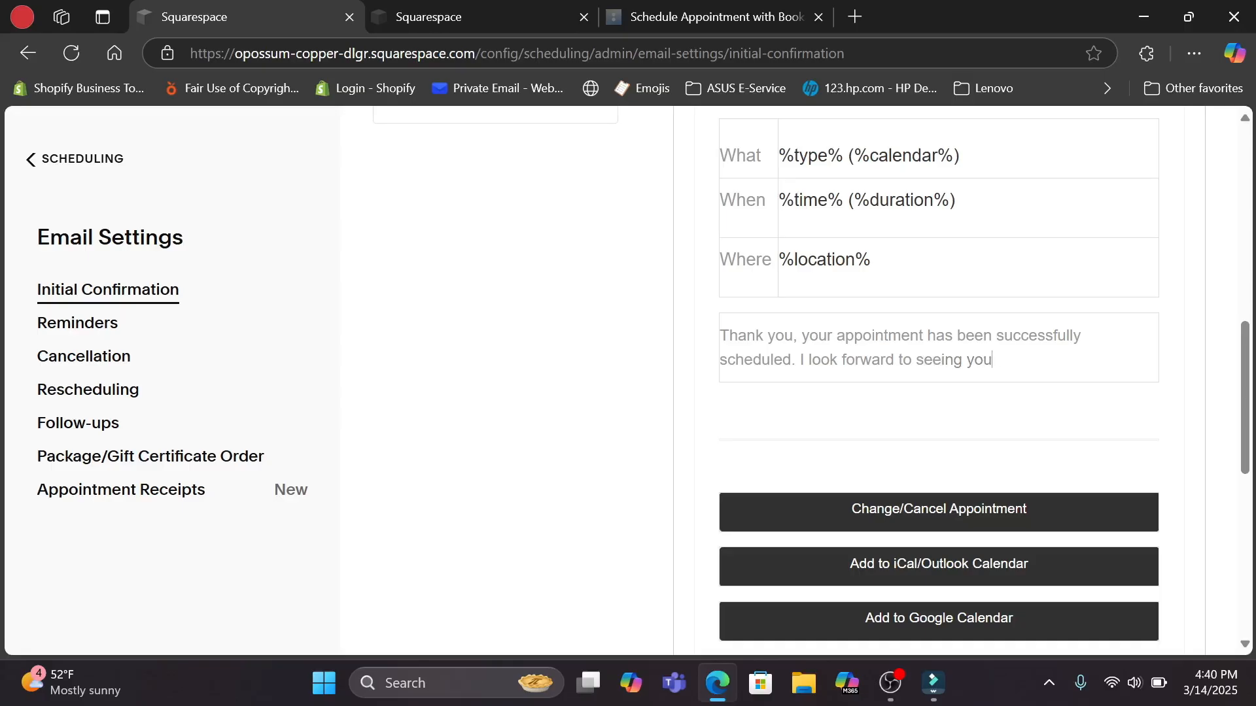
type("!")
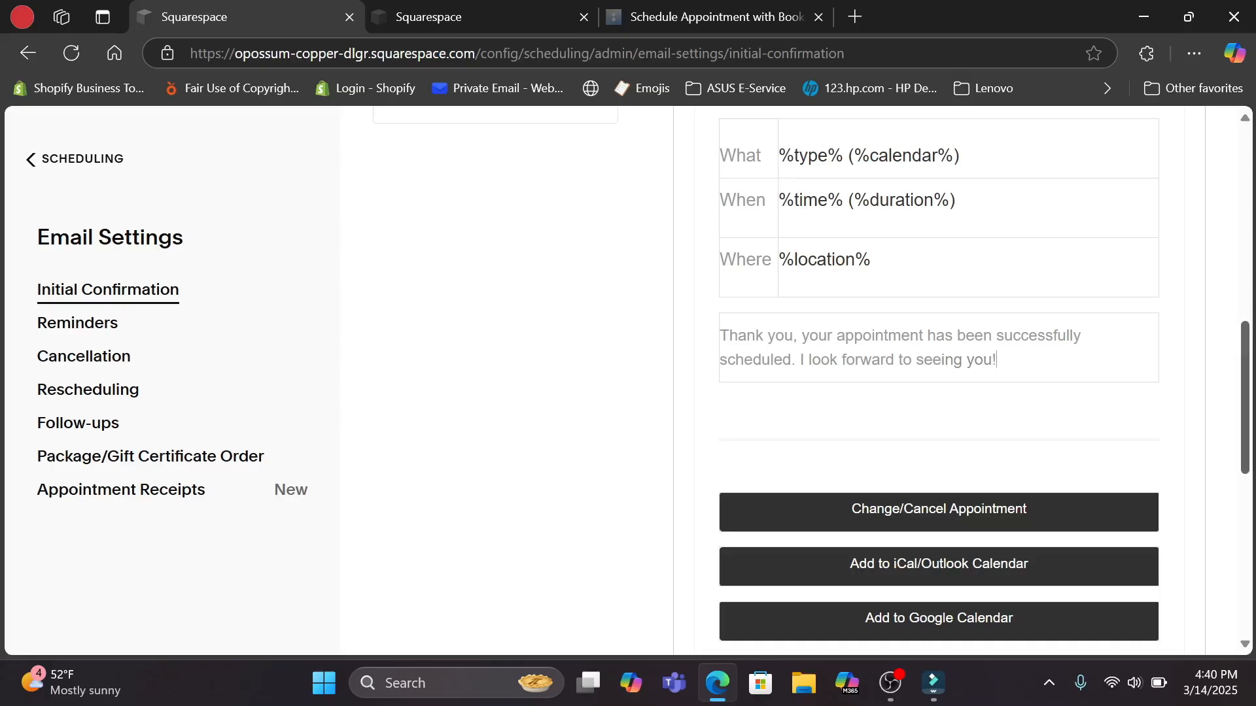
Step: Insert a "Pay for Appointment" button below the client name line in the email body
left_click_drag(1249, 350, 1244, 247)
scroll(1244, 247, "down", 1)
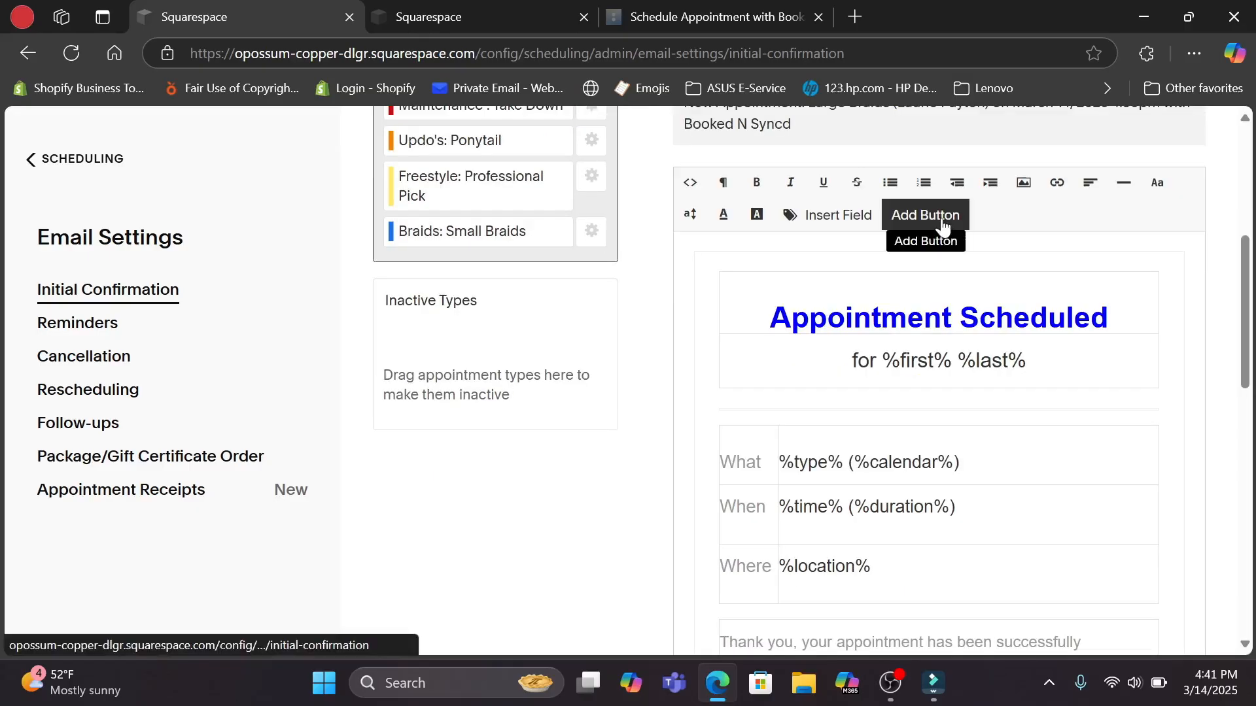
left_click(942, 223)
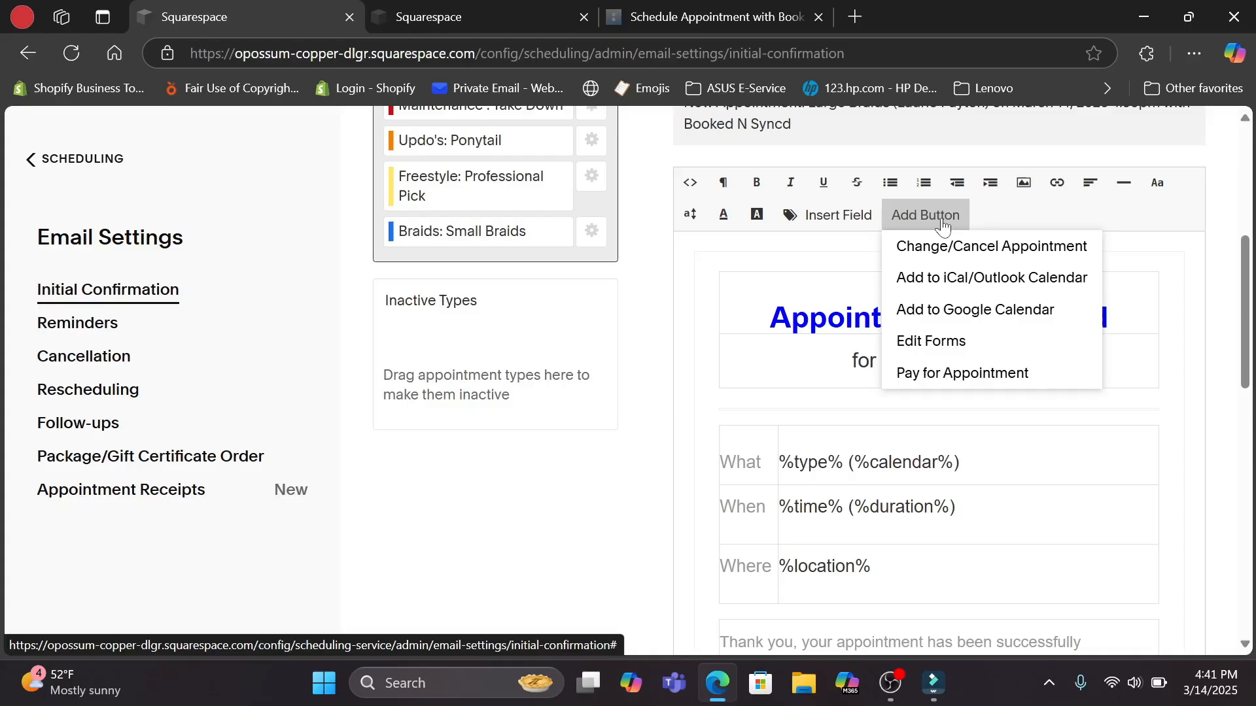
left_click(966, 374)
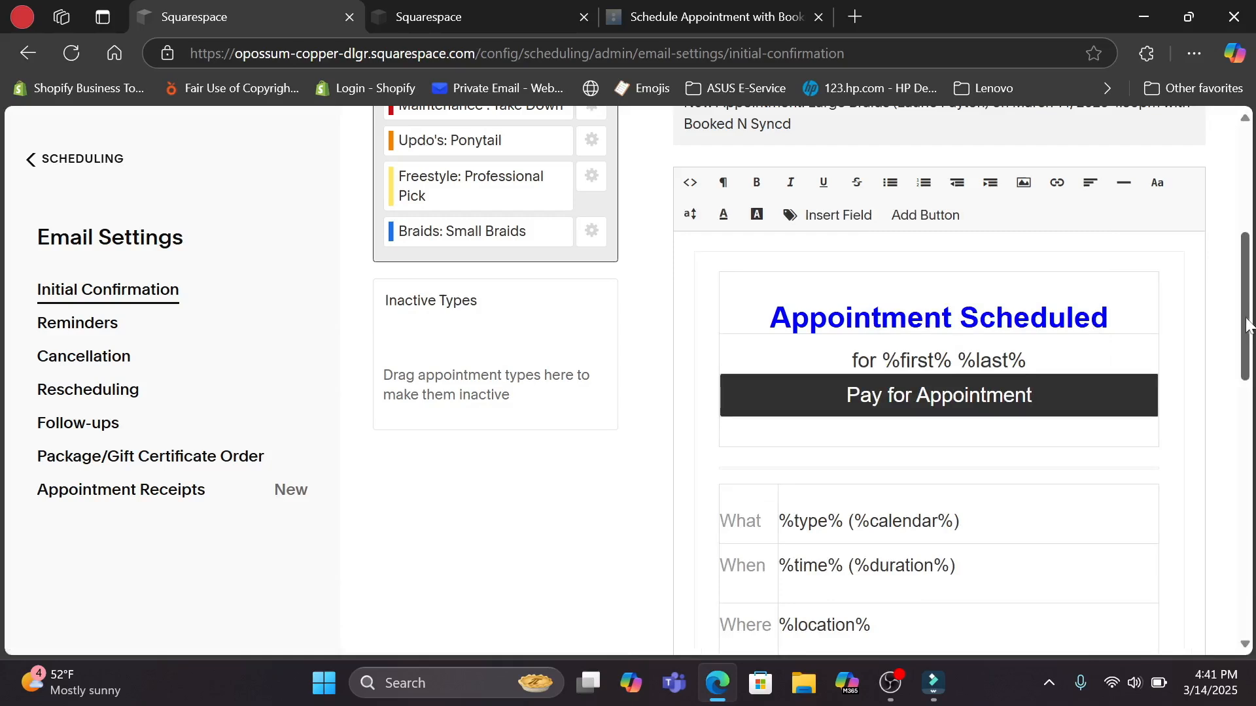
Step: Add a new initial confirmation template for the appointment types Braids: Large Braids, Medium Braids and Small Braids
left_click_drag(1247, 319, 1235, 227)
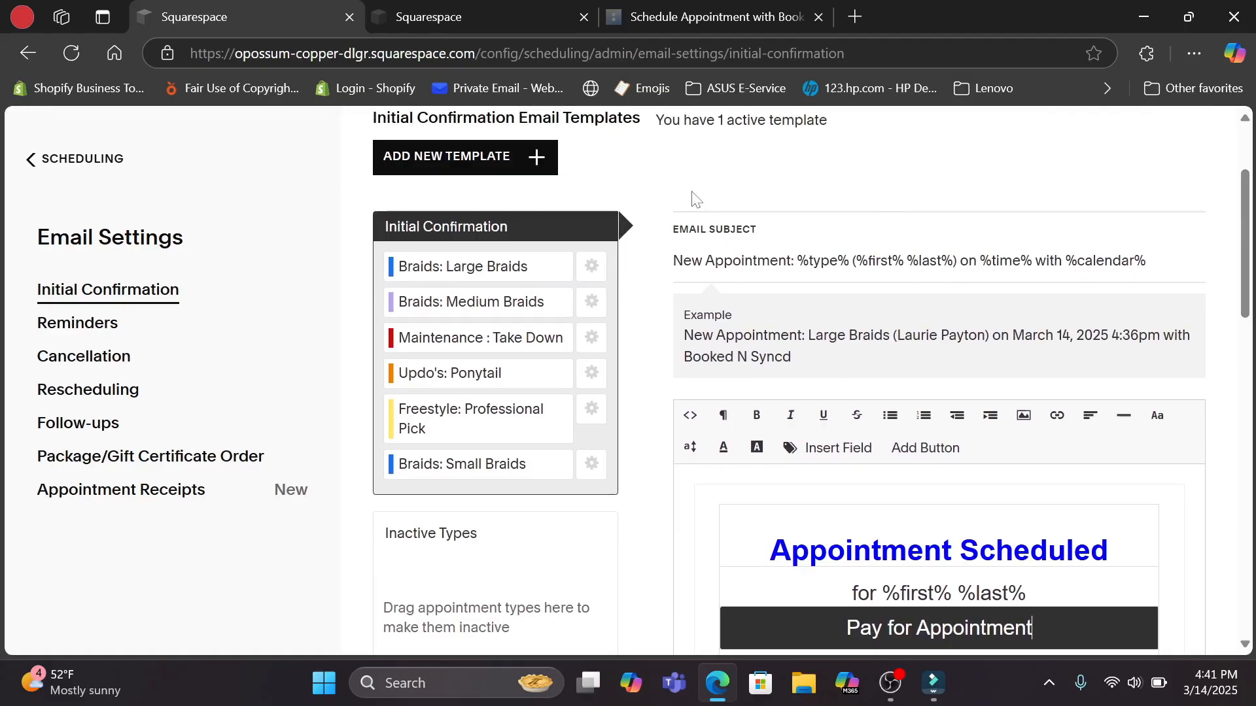
left_click(541, 161)
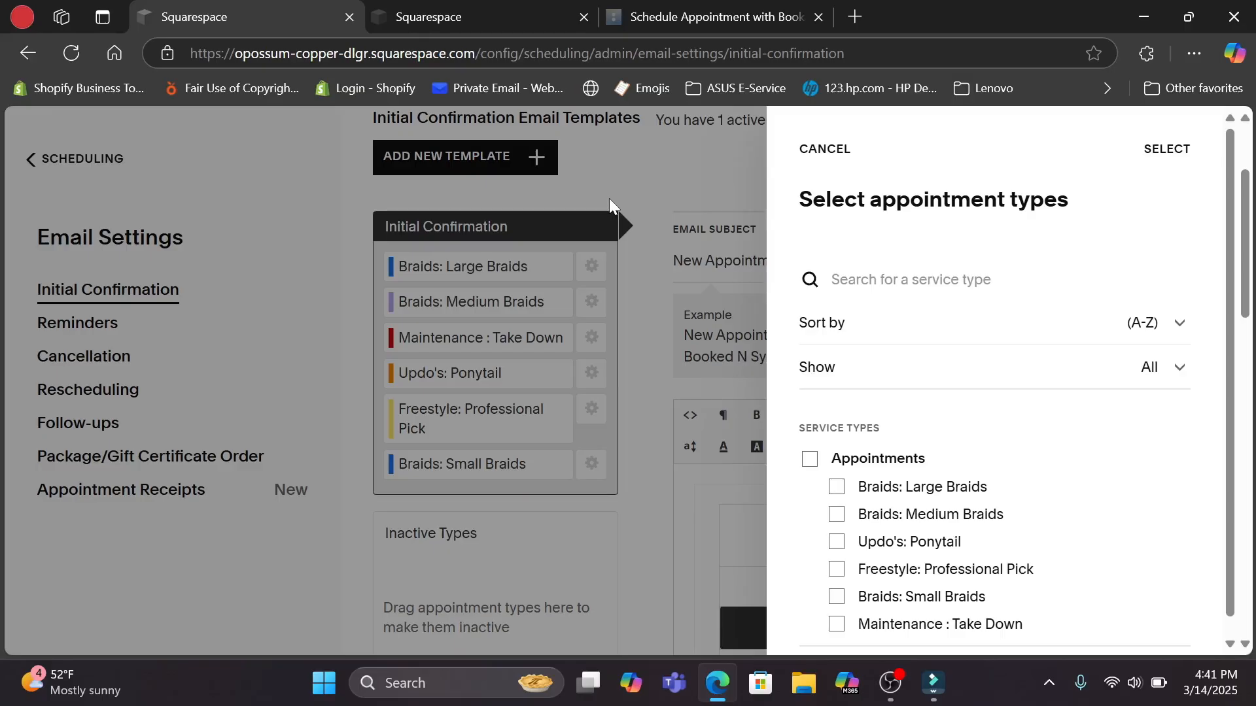
left_click_drag(1246, 278, 1229, 378)
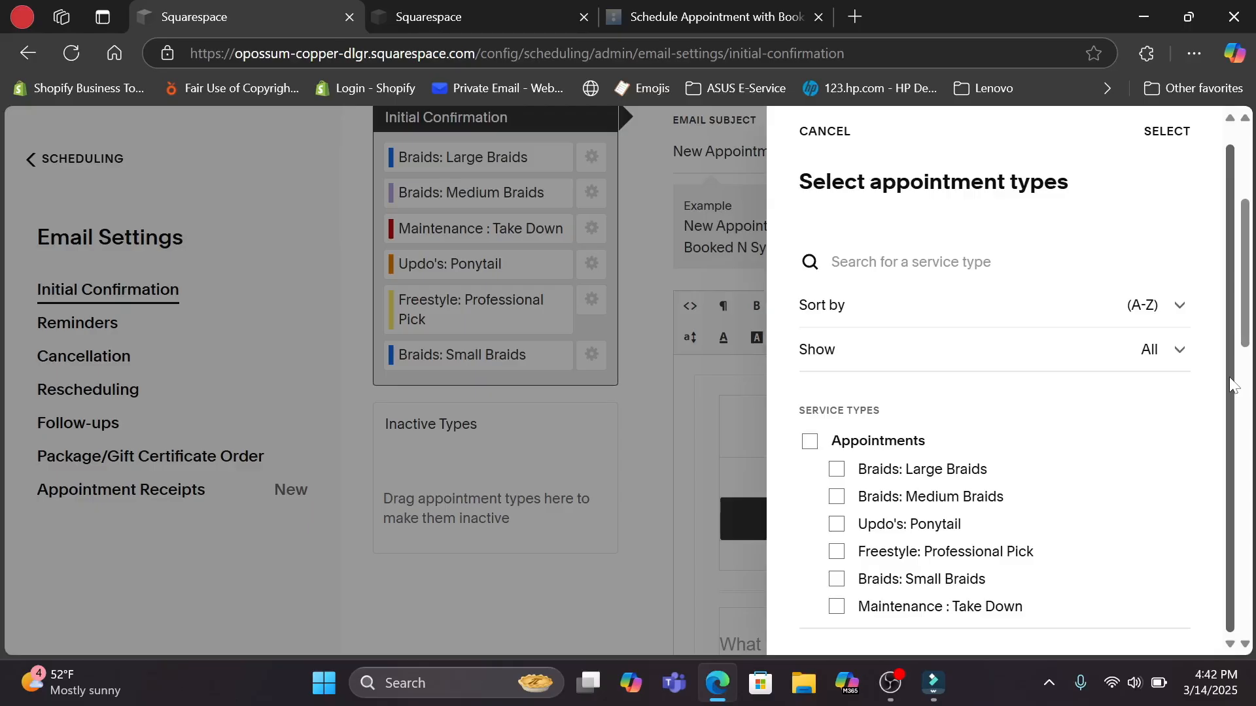
left_click(836, 469)
left_click(836, 496)
left_click(836, 579)
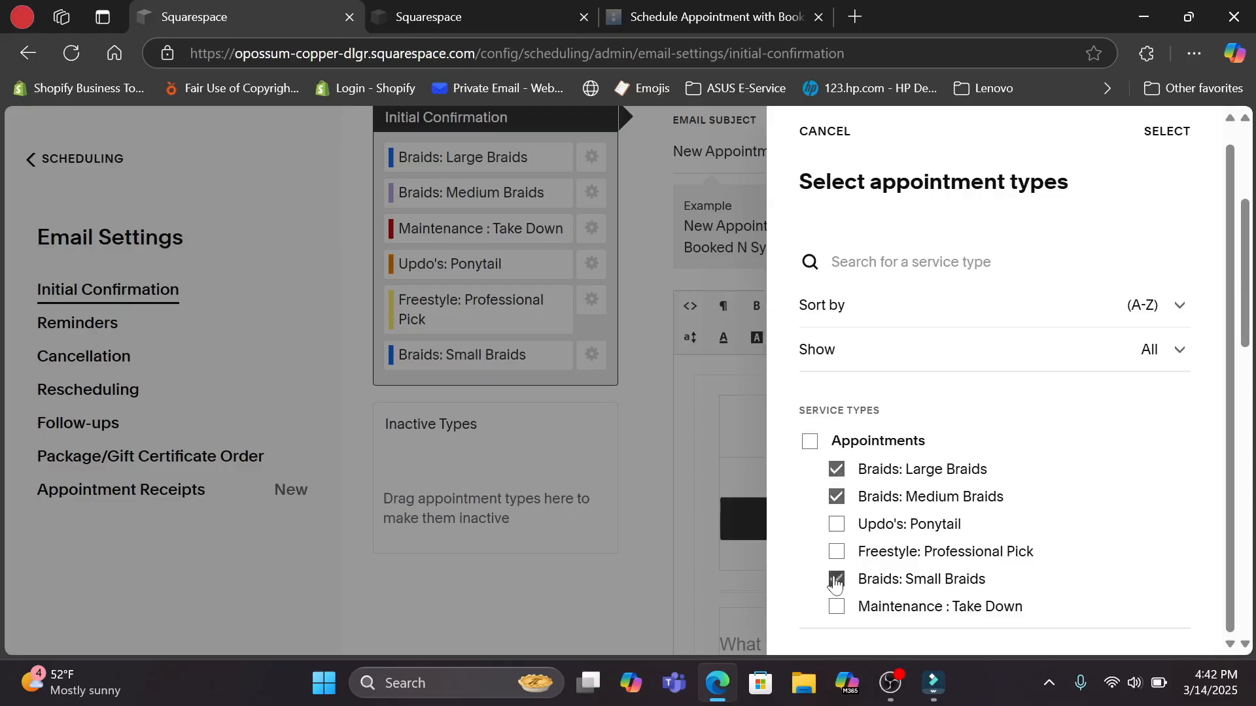
left_click(1173, 133)
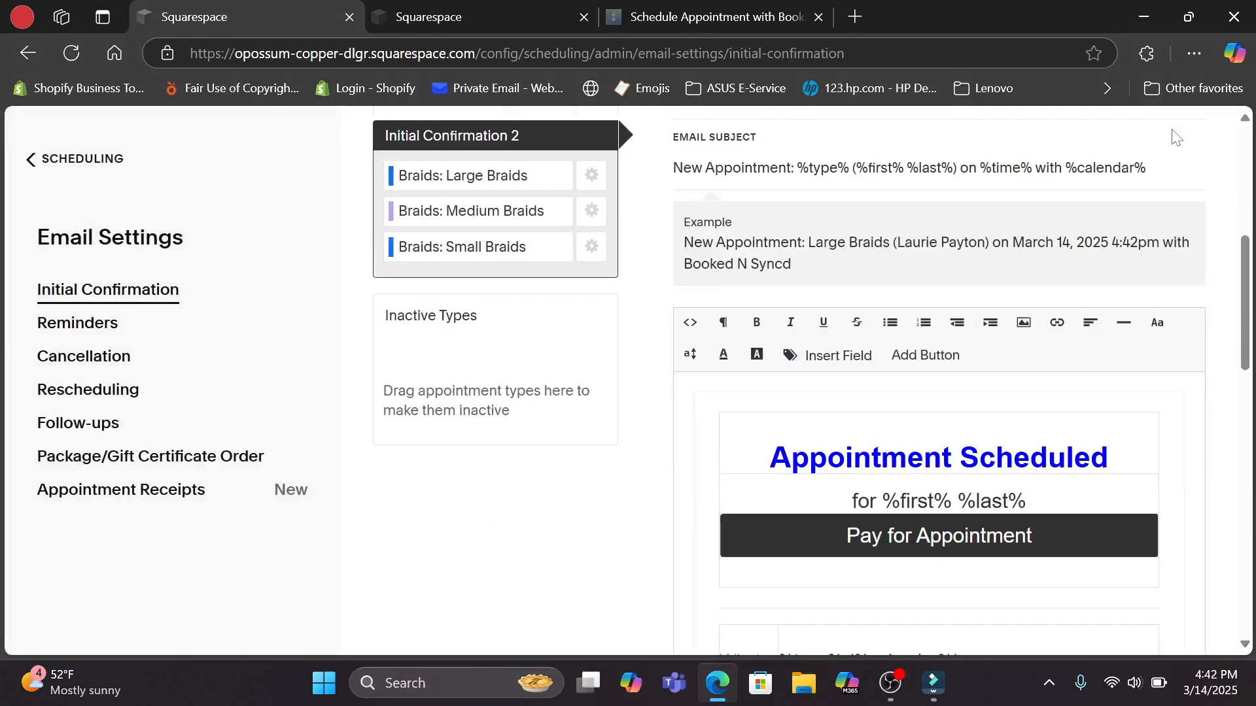
left_click_drag(1241, 287, 1246, 233)
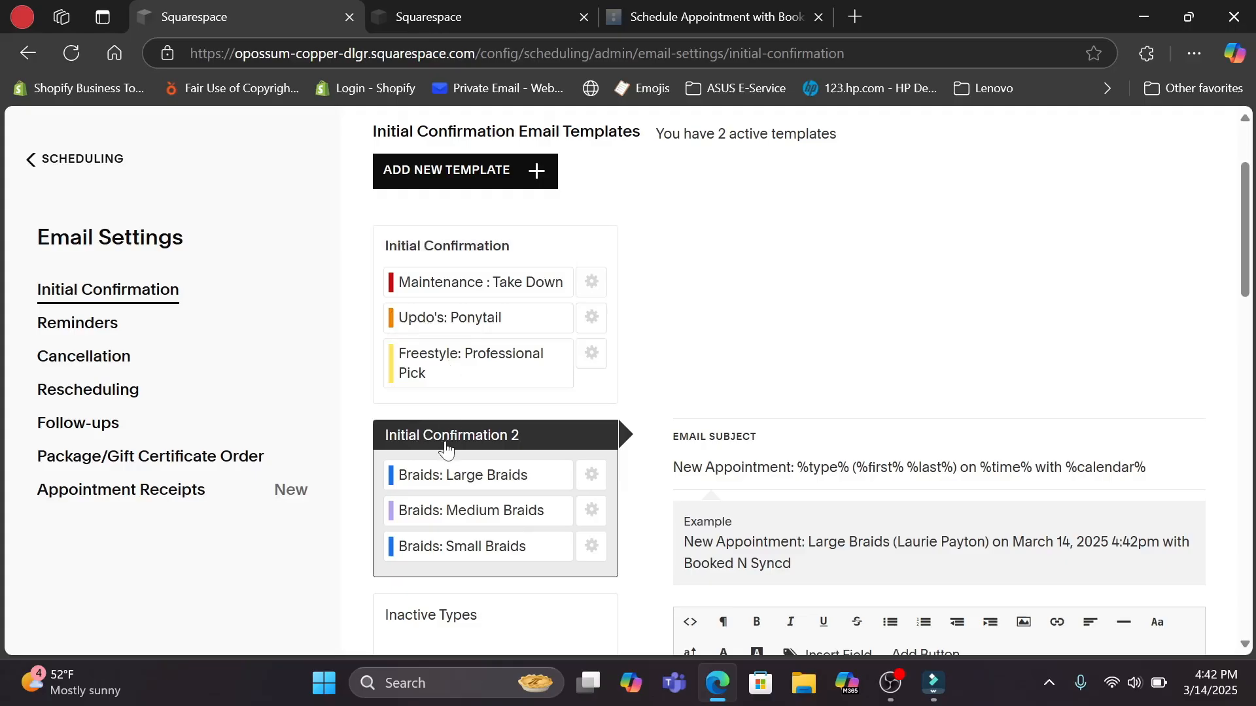
left_click_drag(1248, 236, 1248, 232)
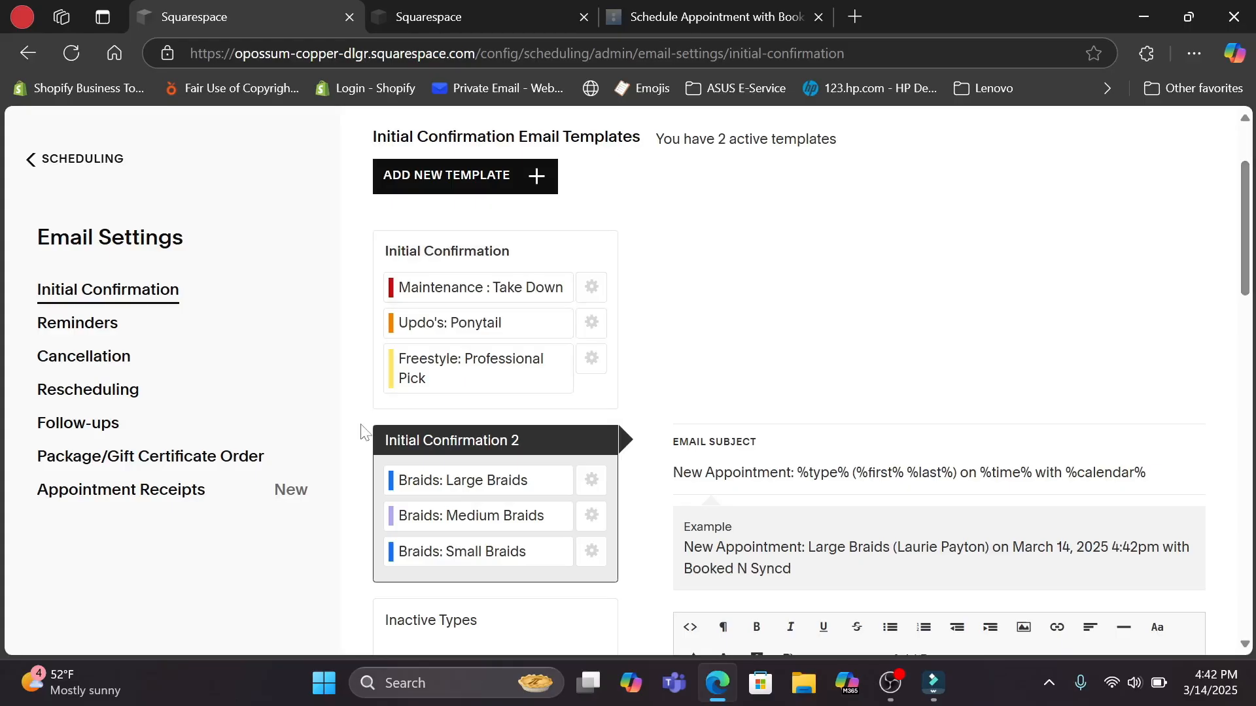
Step: Open the Reminders email settings and review the 24-hour and 48-hour email reminders
left_click(103, 325)
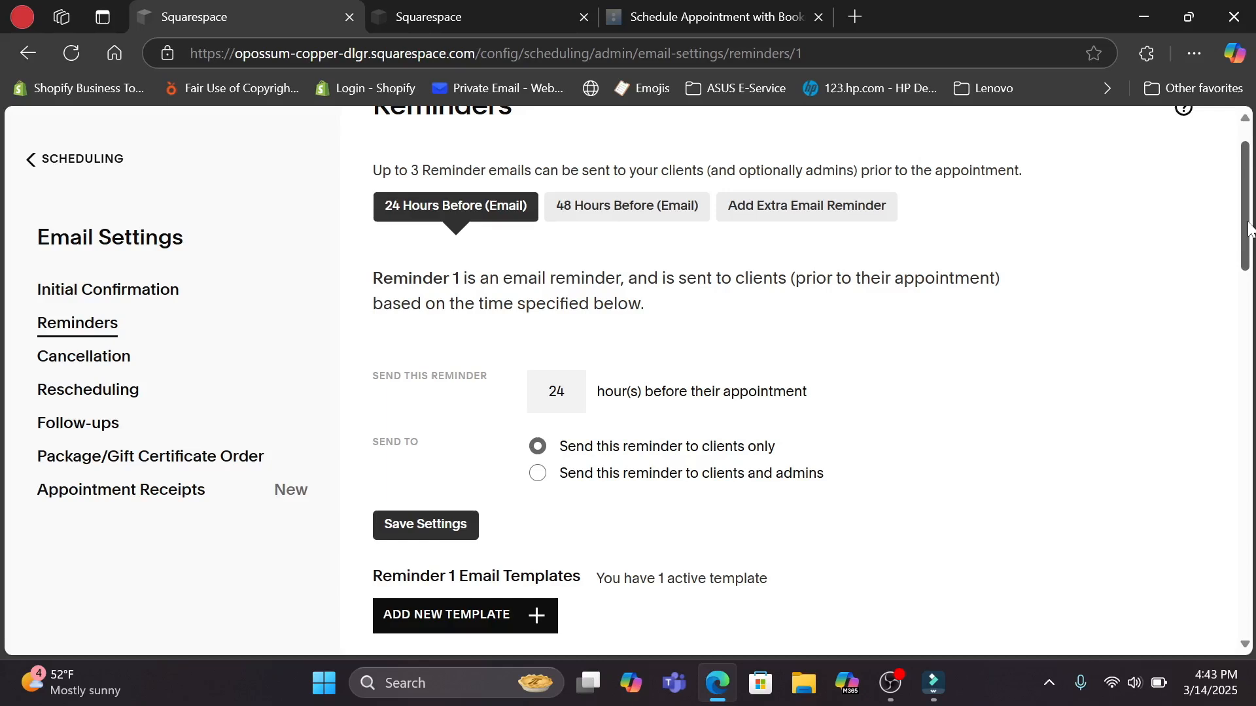
mouse_move(1249, 229)
left_mouse_down()
mouse_move(1249, 241)
mouse_move(1238, 224)
left_mouse_up()
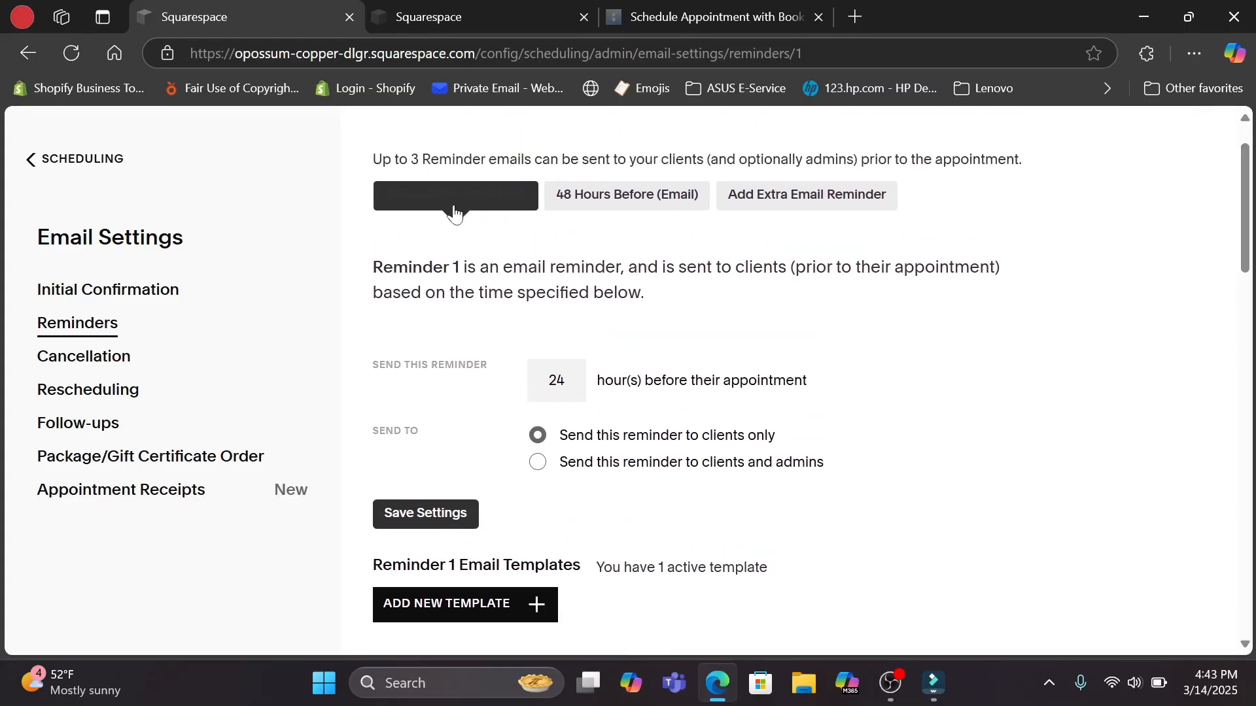
left_click(615, 196)
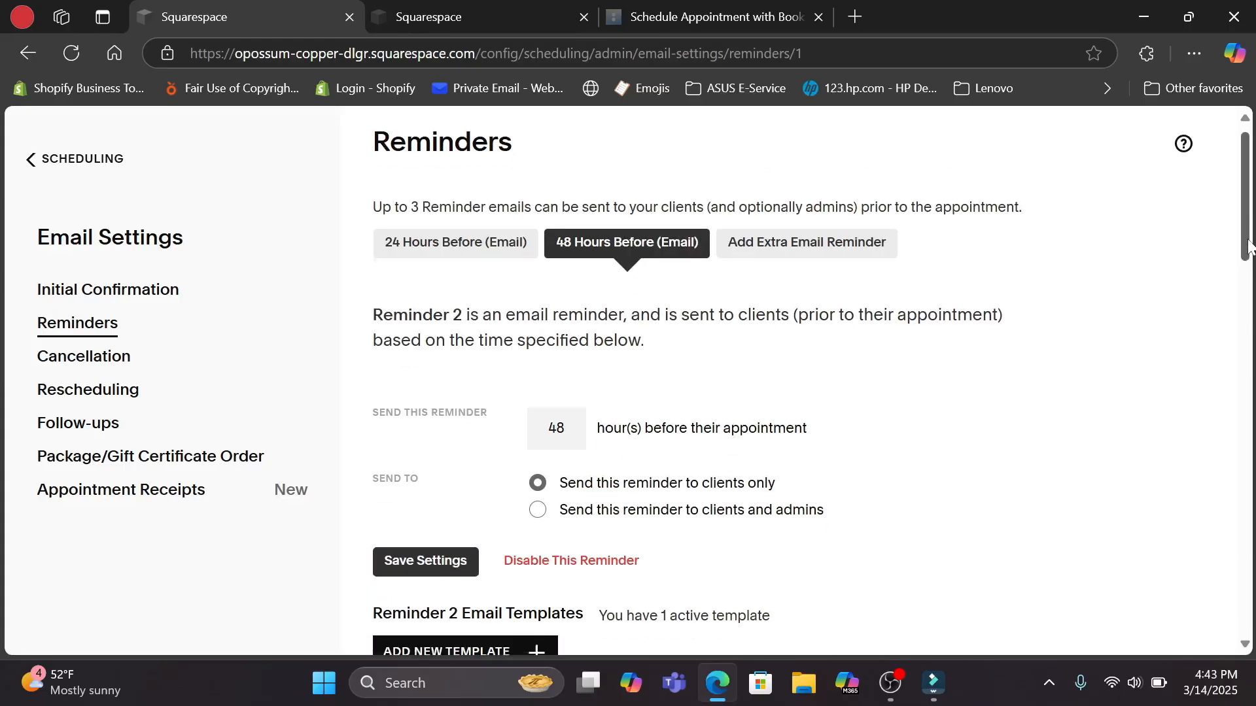
left_click_drag(1249, 244, 1249, 255)
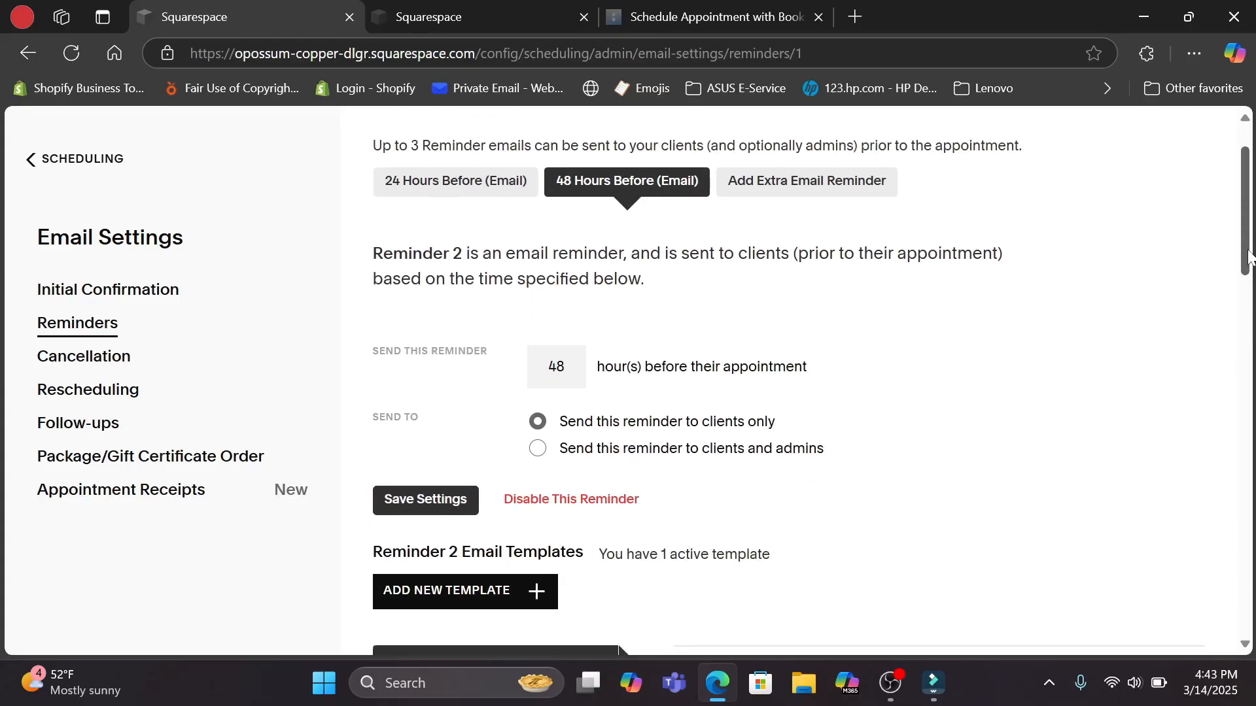
Step: Add an extra email reminder, set it to send 4 hours before the appointment, and save its settings
left_click(850, 183)
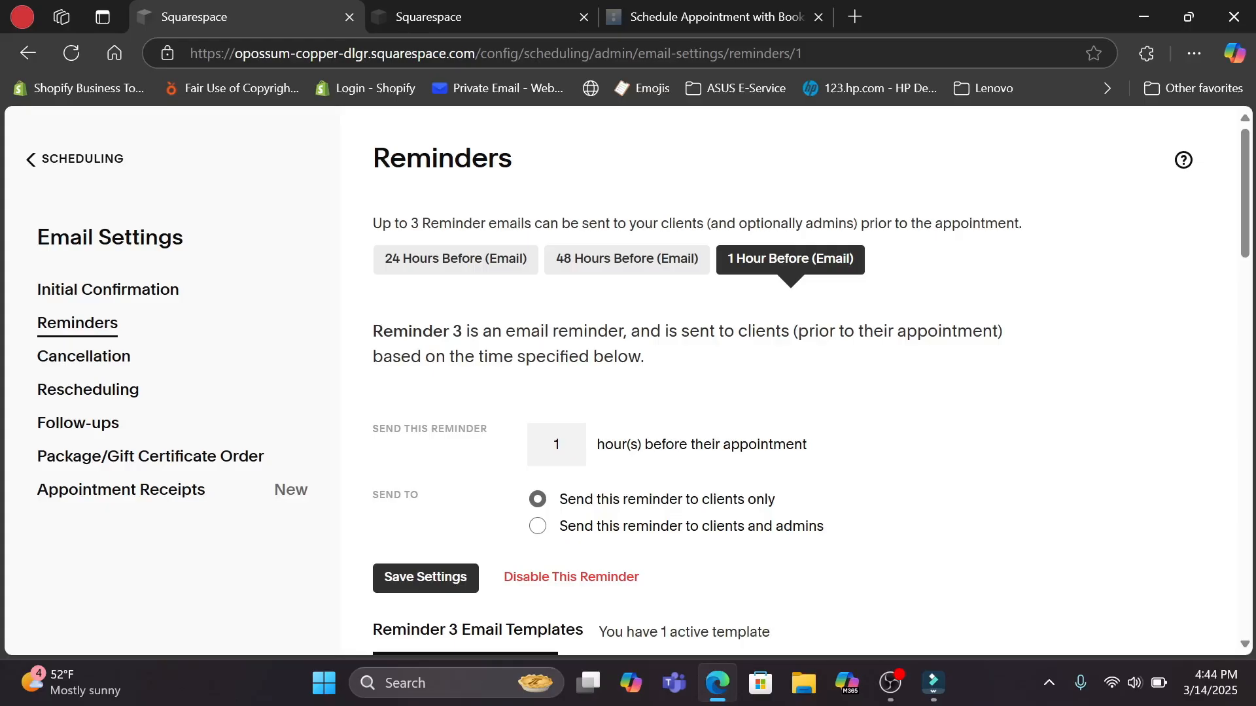
key("BackSpace")
type("4")
left_click(443, 586)
Step: Open the Cancellation email settings and review the cancellation email template
mouse_move(1244, 231)
left_mouse_down()
mouse_move(1246, 266)
mouse_move(1244, 212)
left_mouse_up()
left_click(115, 367)
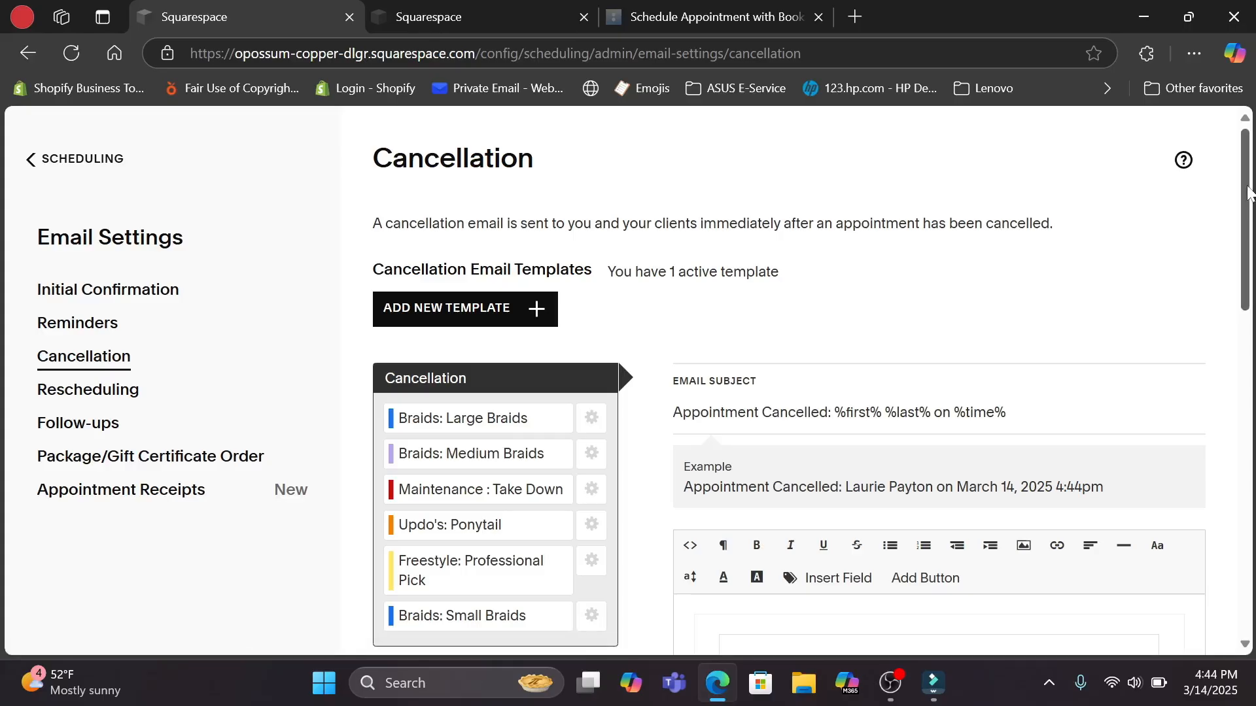
left_click_drag(1249, 193, 1251, 470)
left_click(903, 364)
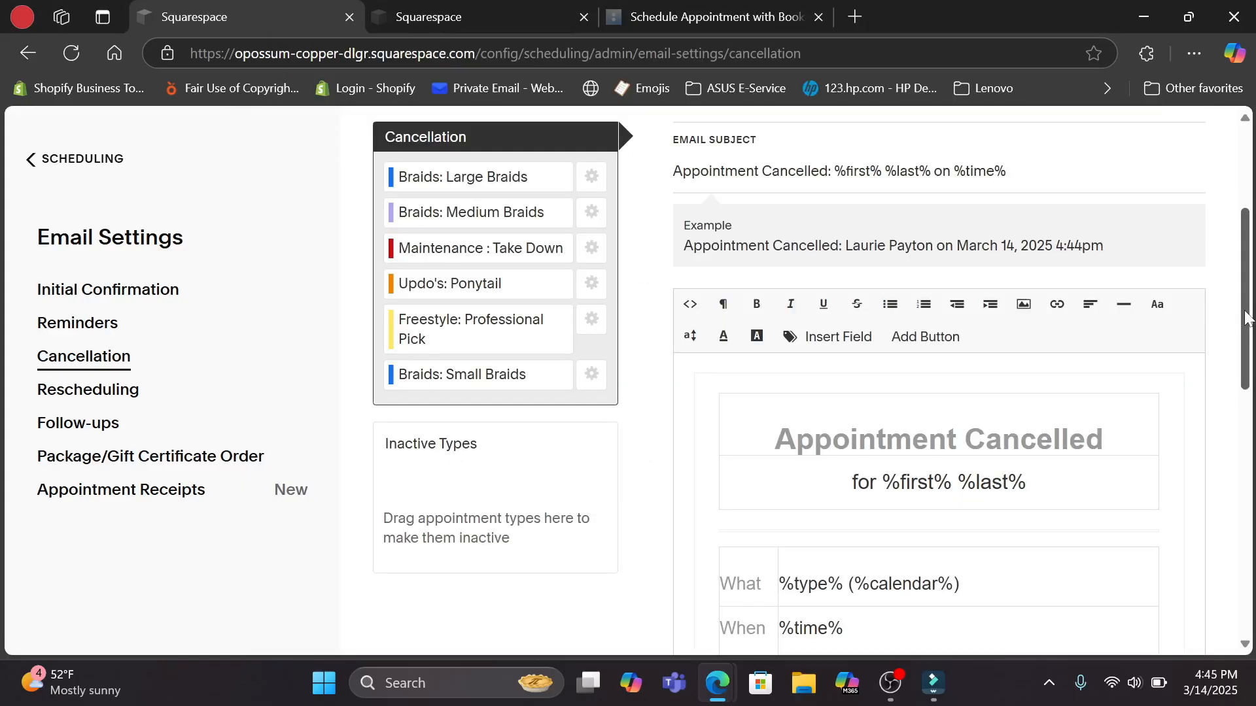
Step: Open the Rescheduling email settings and preview the rescheduling email template through to its appointment and calendar buttons
left_click_drag(1105, 440, 773, 441)
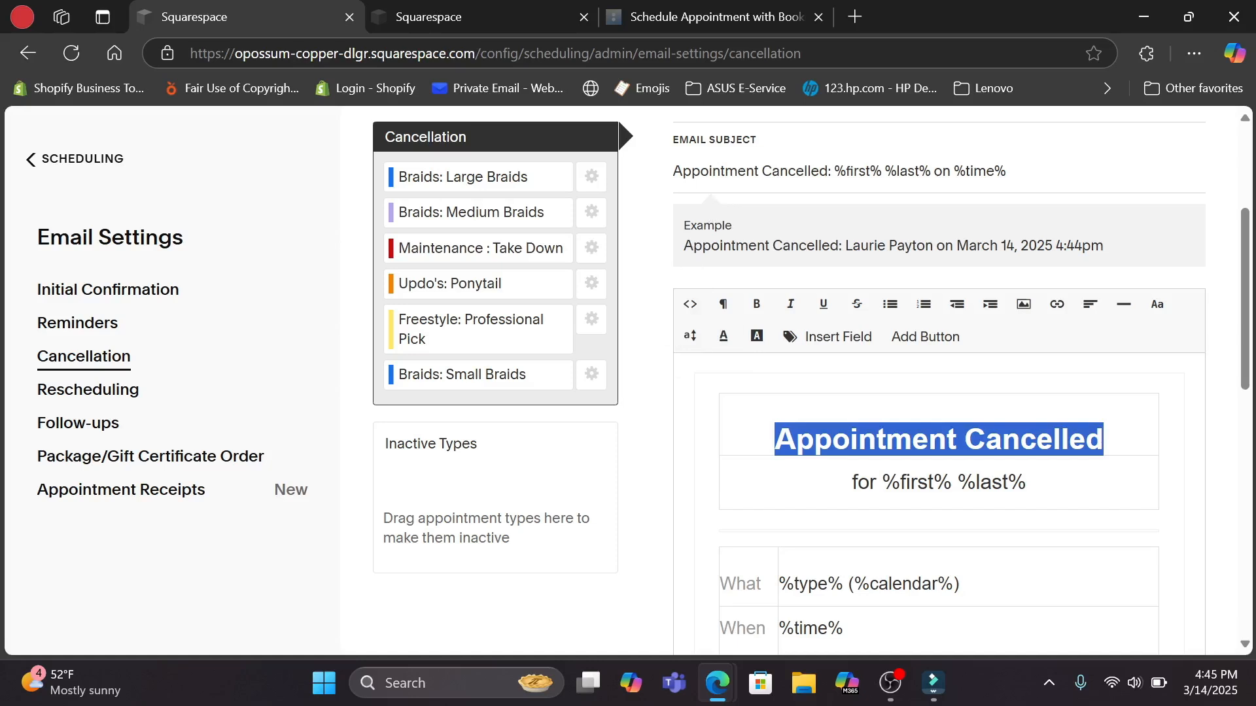
left_click(108, 392)
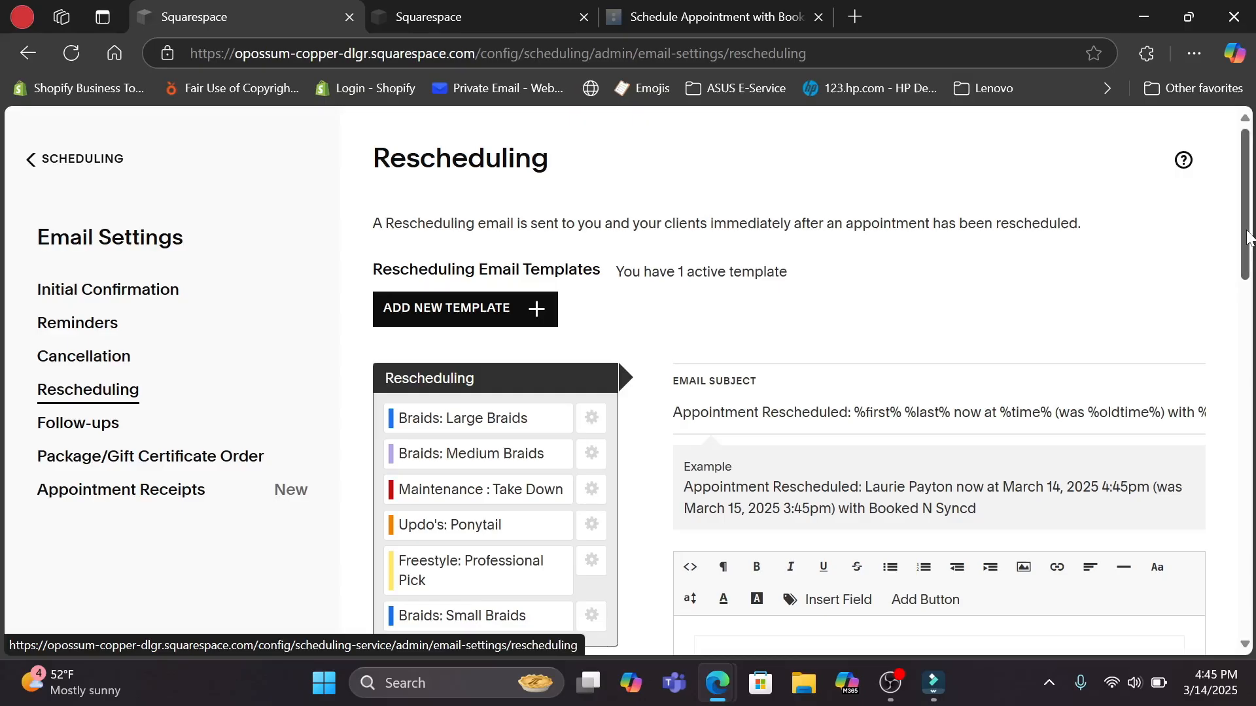
left_click_drag(1247, 233, 1247, 534)
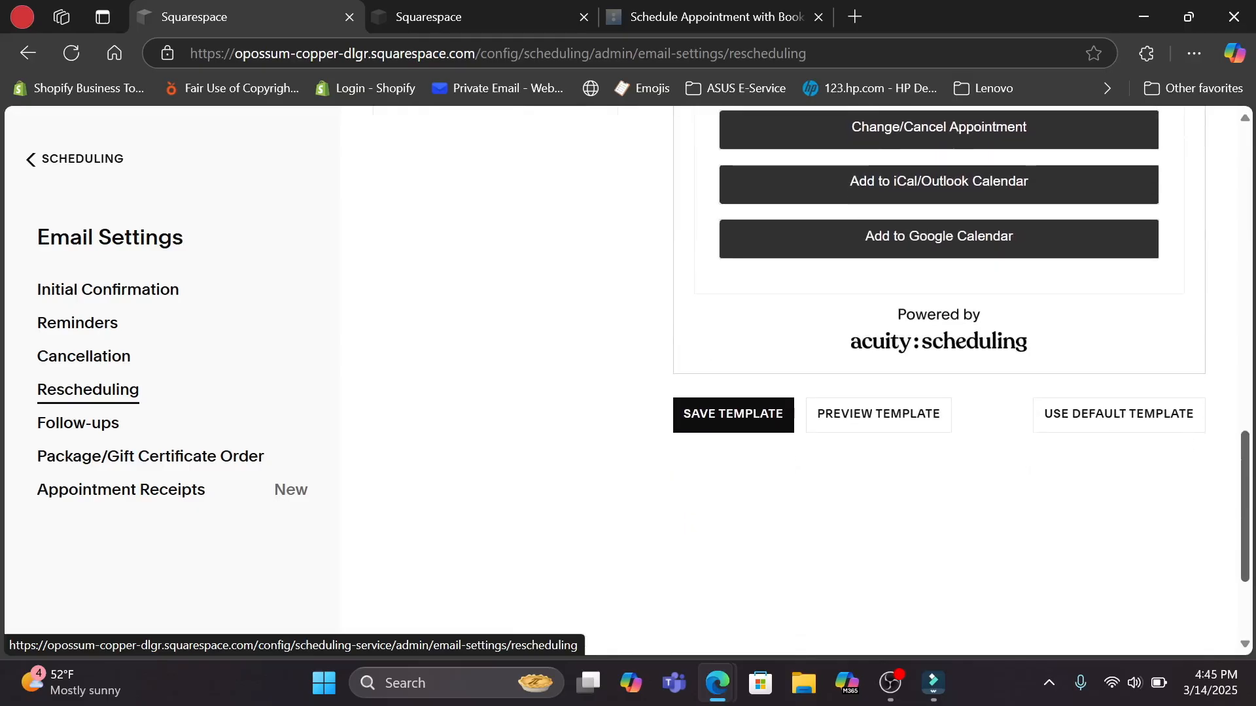
left_click(905, 422)
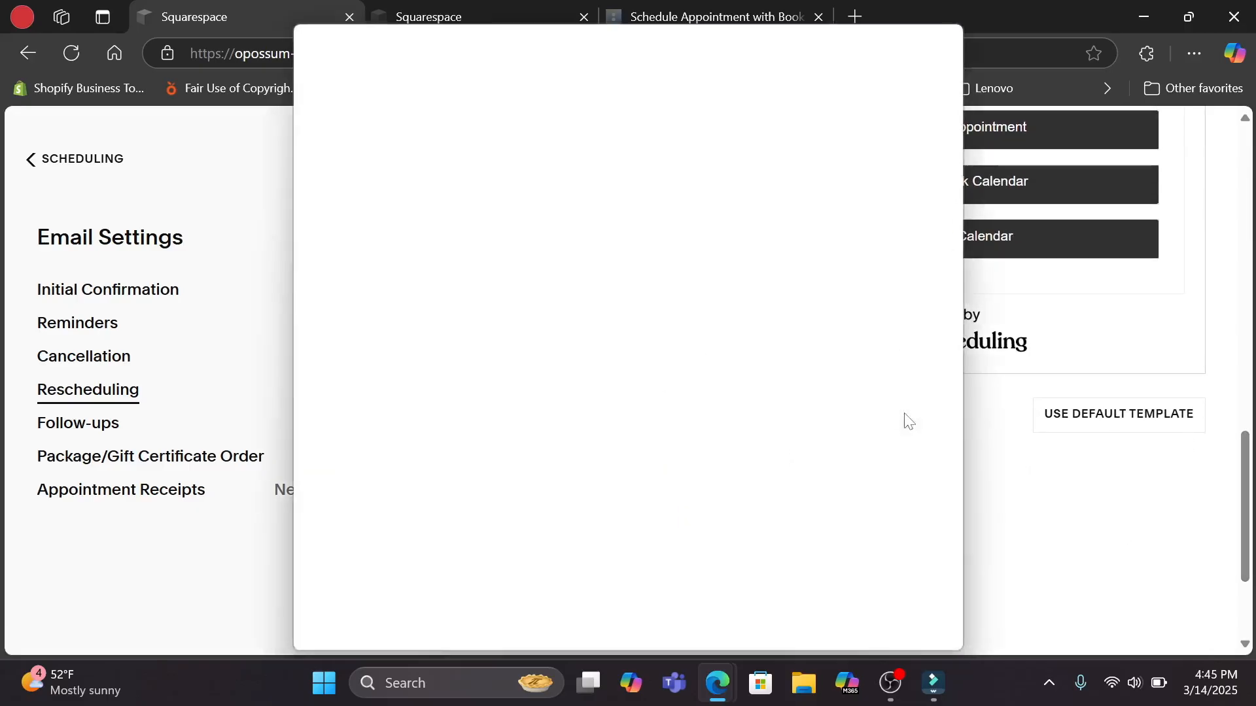
scroll(909, 412, "down", 1)
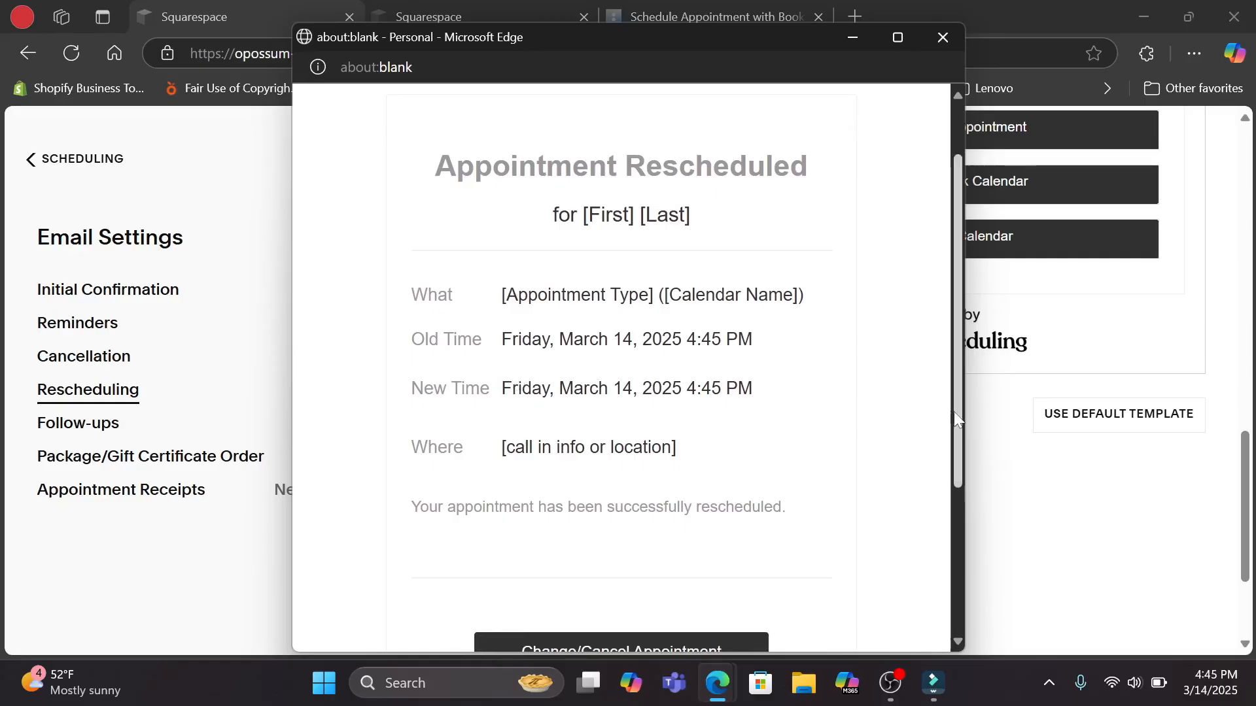
left_click_drag(956, 422, 948, 551)
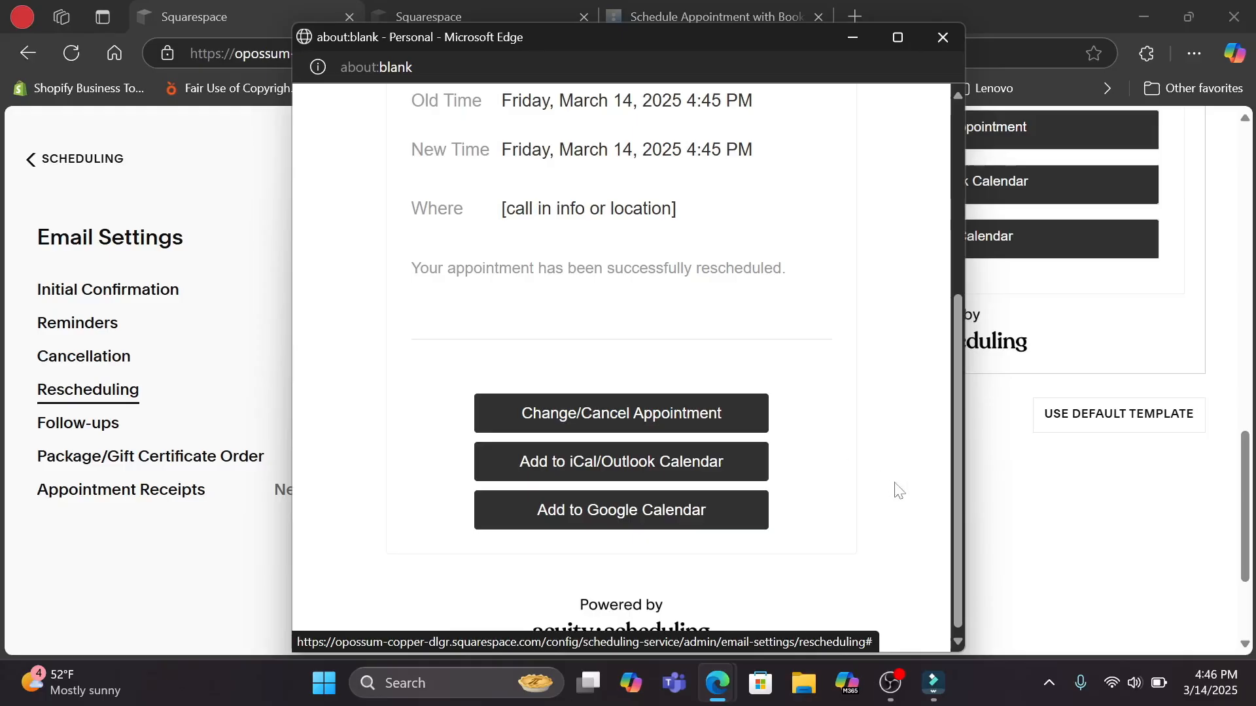
Step: Open the Follow-ups email settings, start customizing follow-up emails, and review the send timing and recipient options
left_click(101, 424)
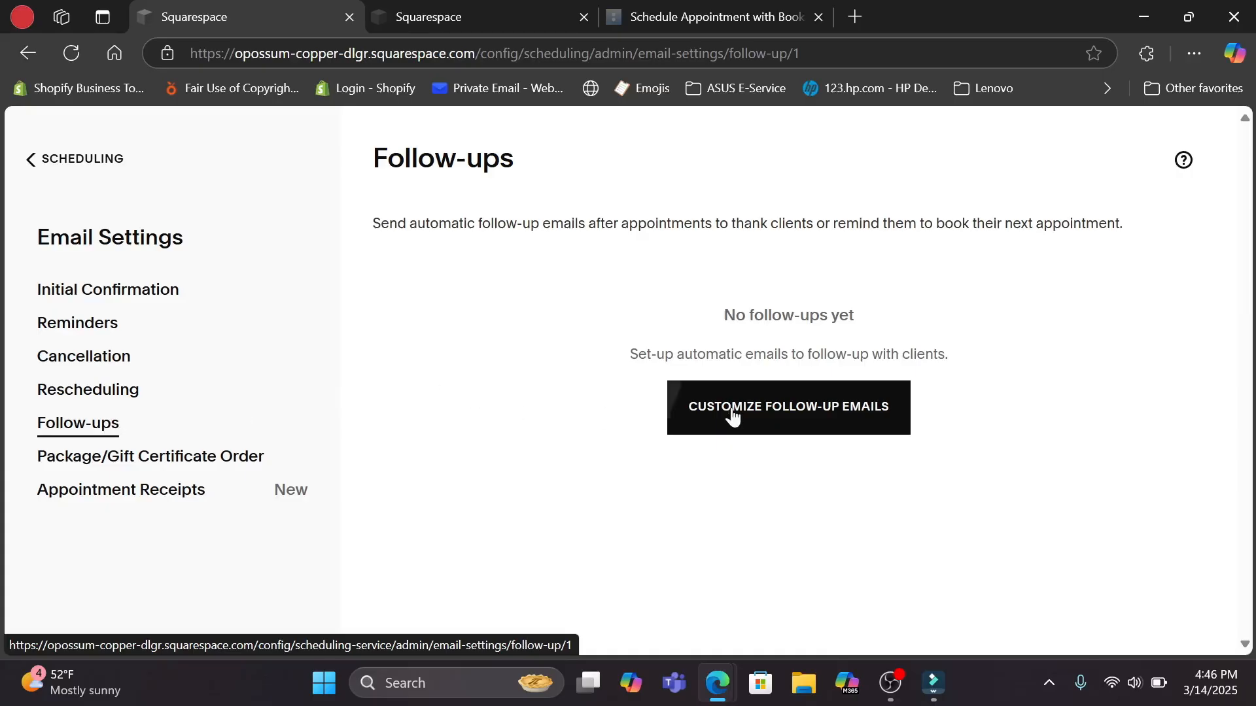
left_click(824, 425)
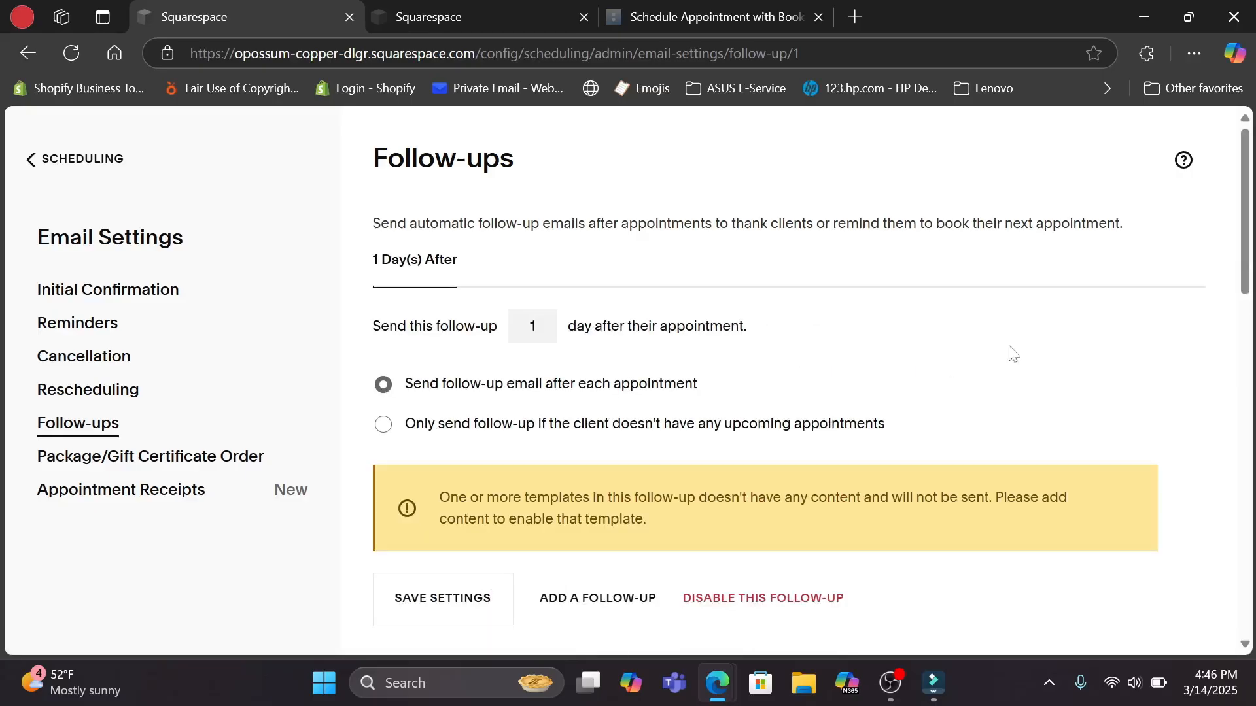
left_click(535, 325)
scroll(503, 268, "down", 2)
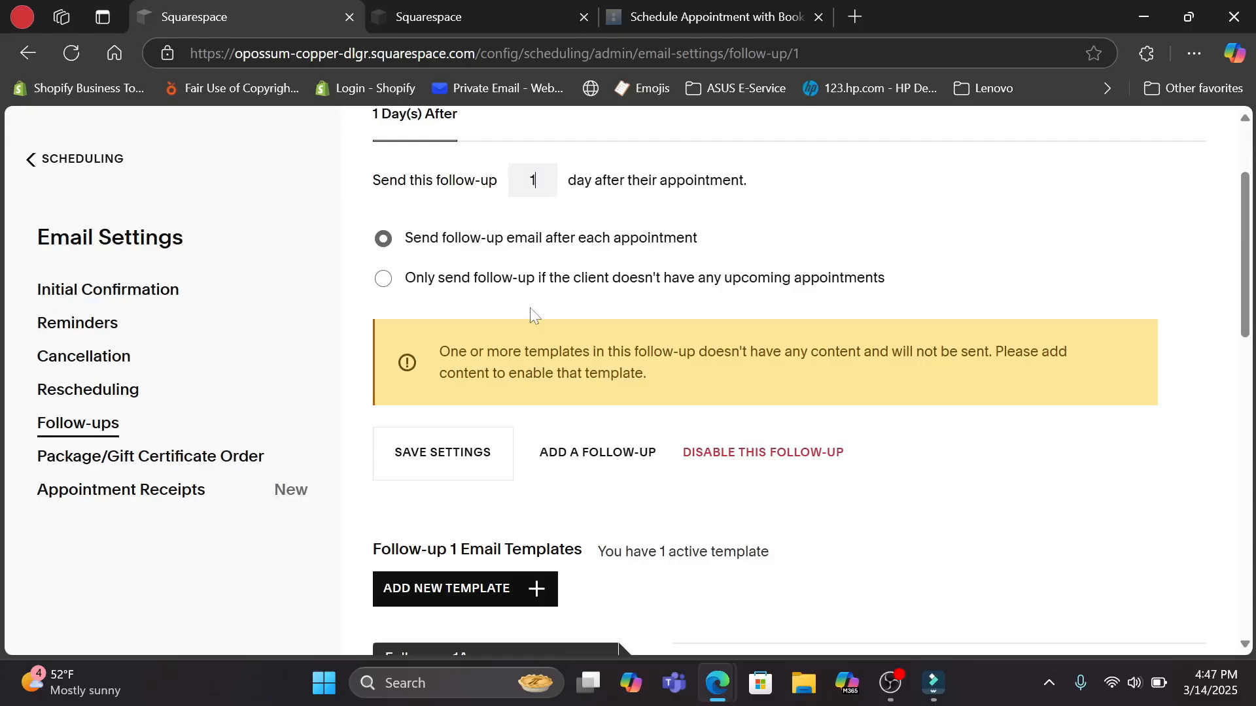
Step: Write a Follow-up 1A email body about ensuring all clients have an amazing experience and asking for feedback, and save the template
scroll(1248, 205, "down", 5)
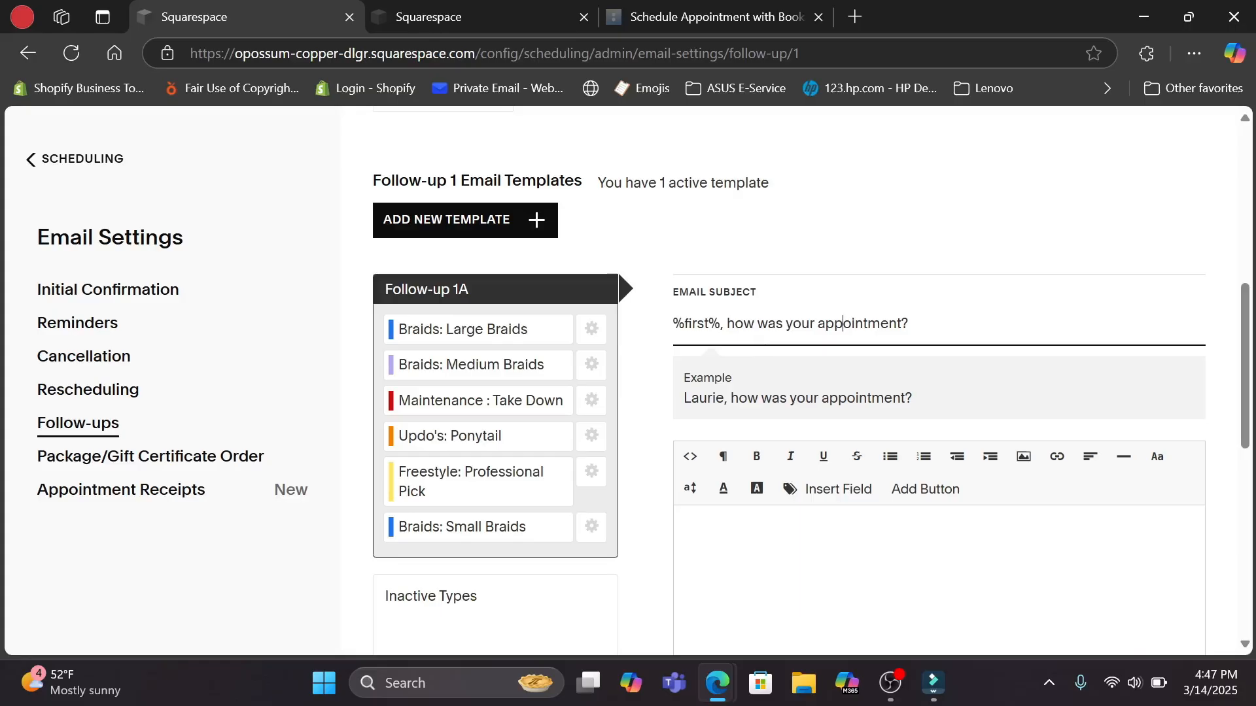
scroll(1215, 362, "down", 3)
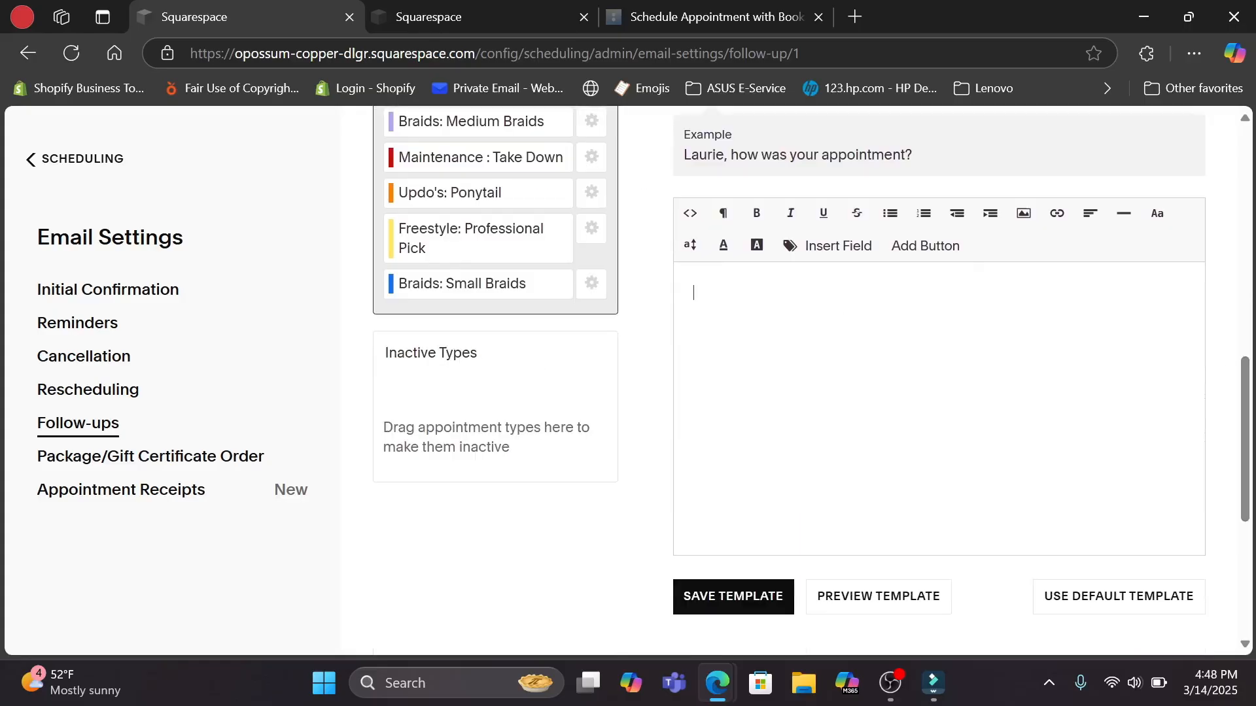
left_click(693, 293)
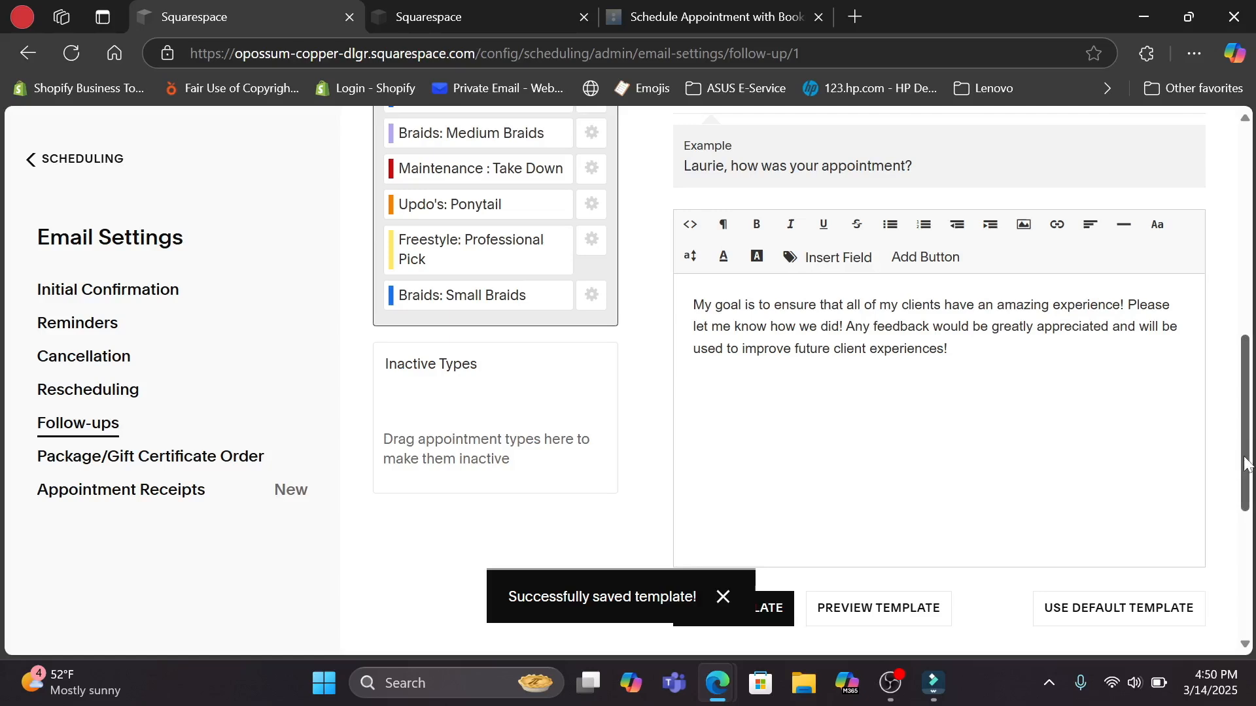
Step: Review the follow-up's send settings, the additional follow-up option and the Follow-up 1A email template
left_click_drag(1246, 463, 1245, 304)
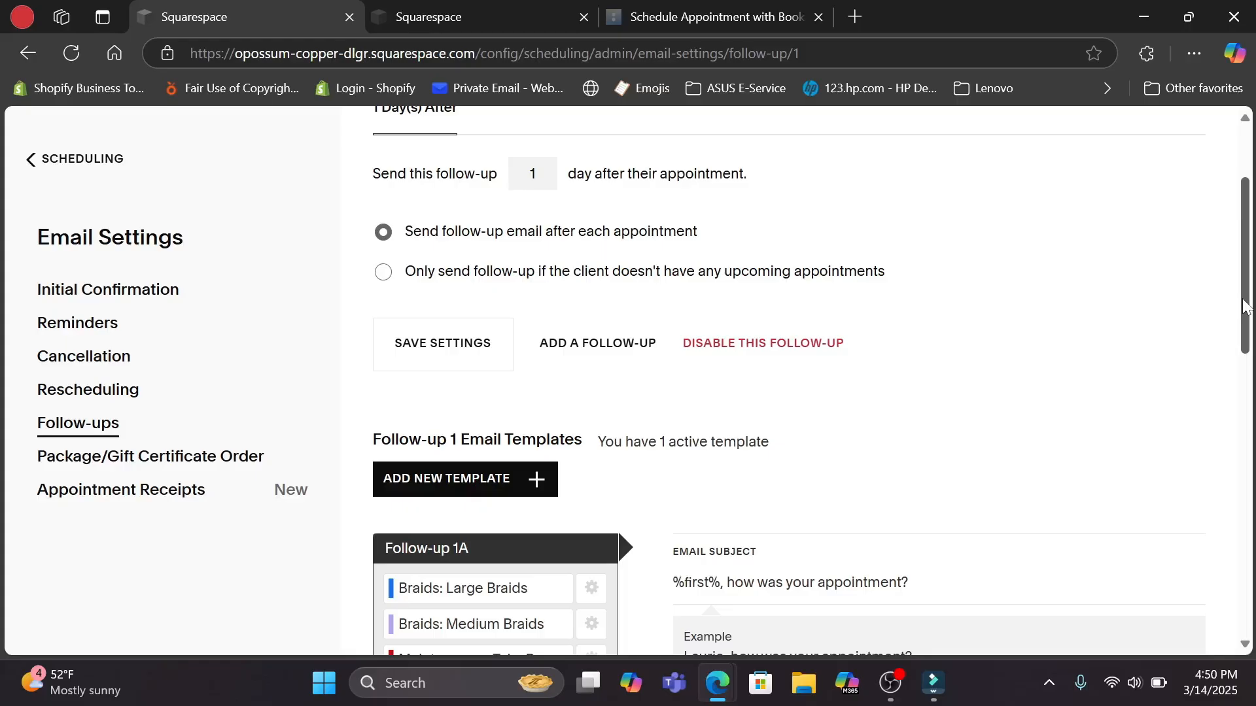
left_click_drag(1244, 306, 1250, 413)
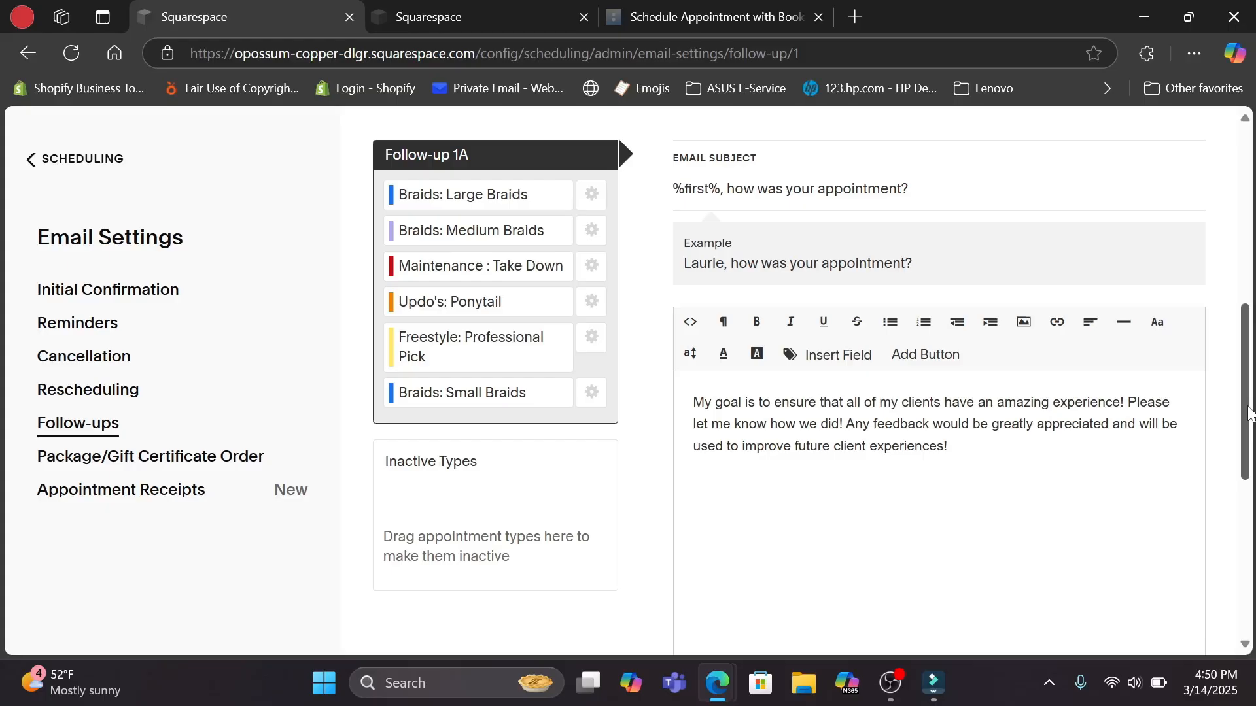
left_click_drag(1249, 414, 1249, 476)
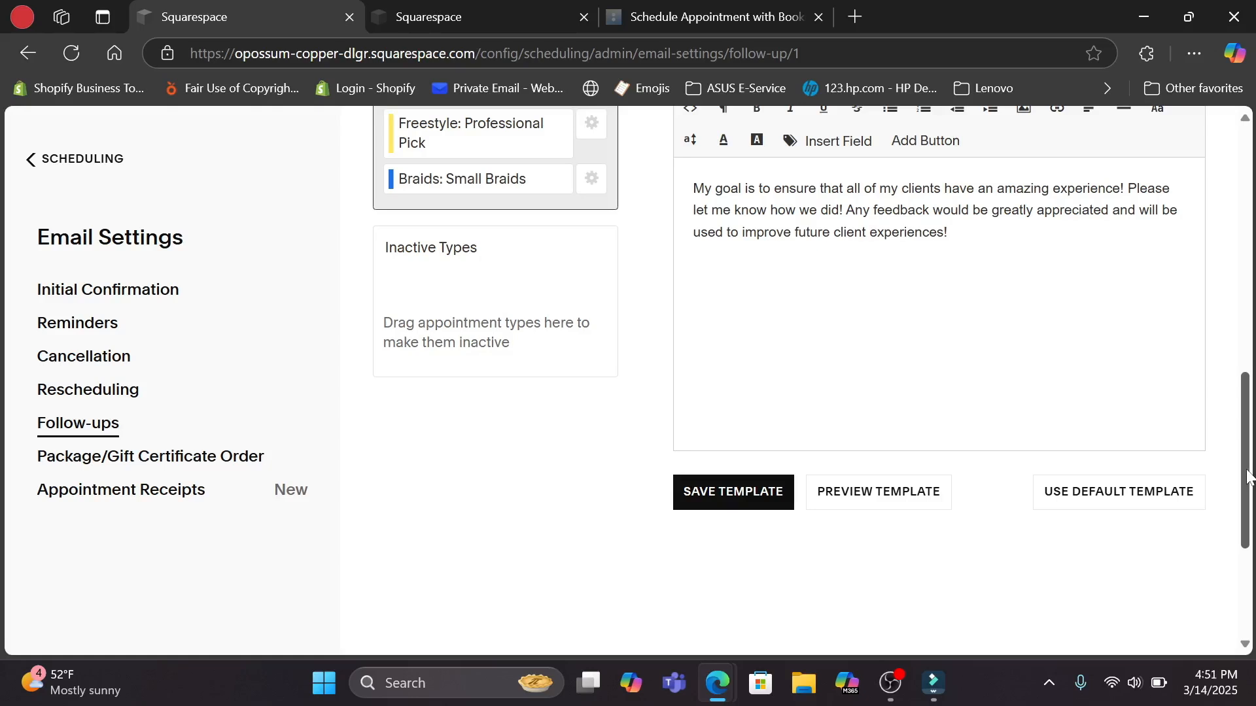
Step: View the Package/Gift Certificate Order email settings and review the Appointment Receipts subject, title, custom message and automatic sending options
left_click(229, 460)
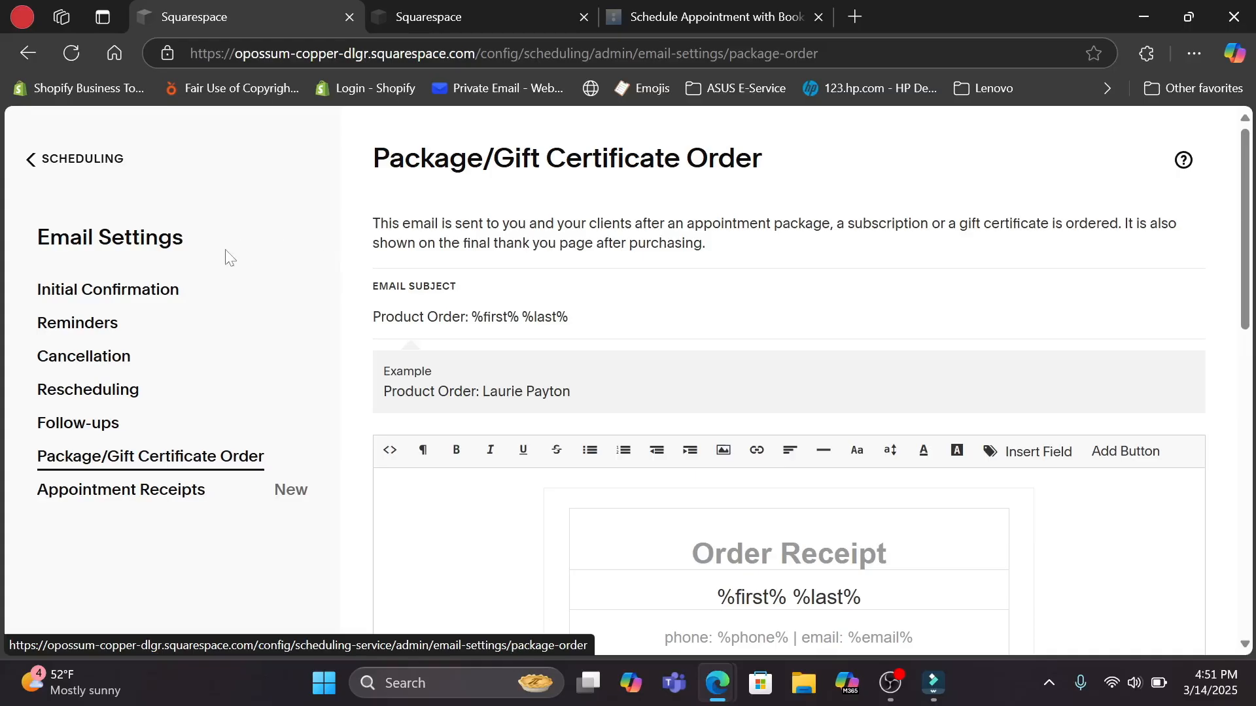
left_click(175, 492)
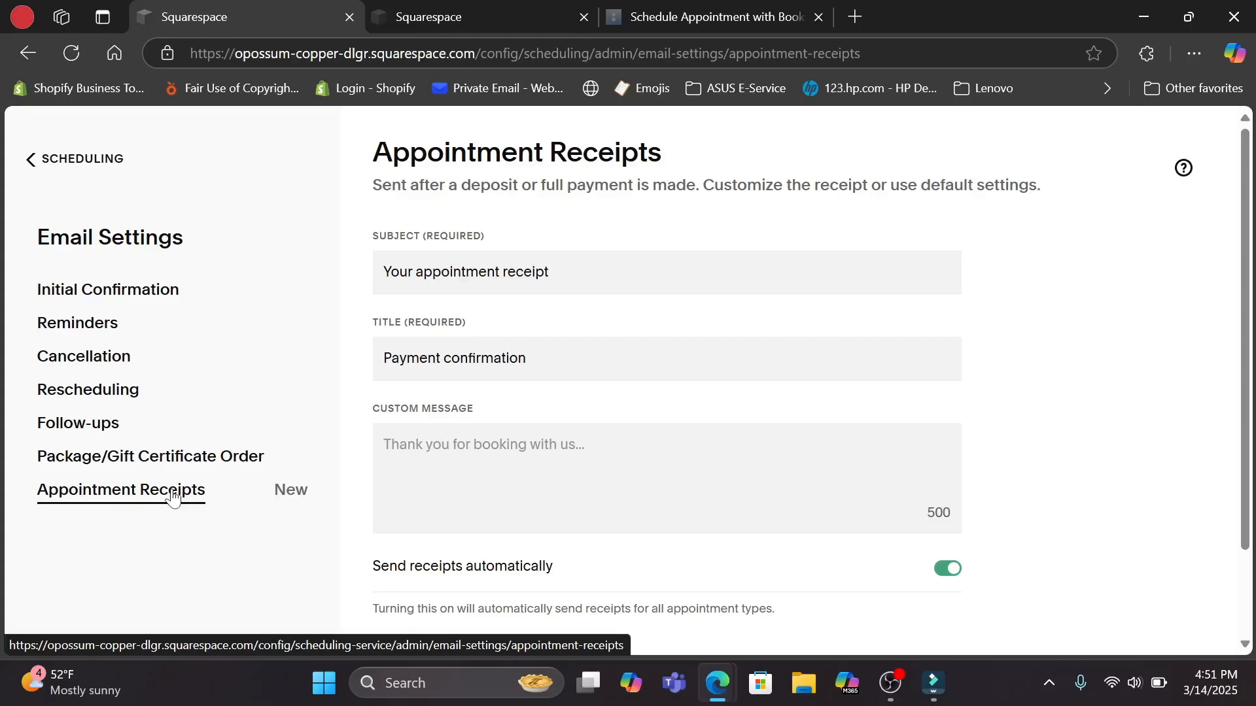
scroll(942, 477, "down", 2)
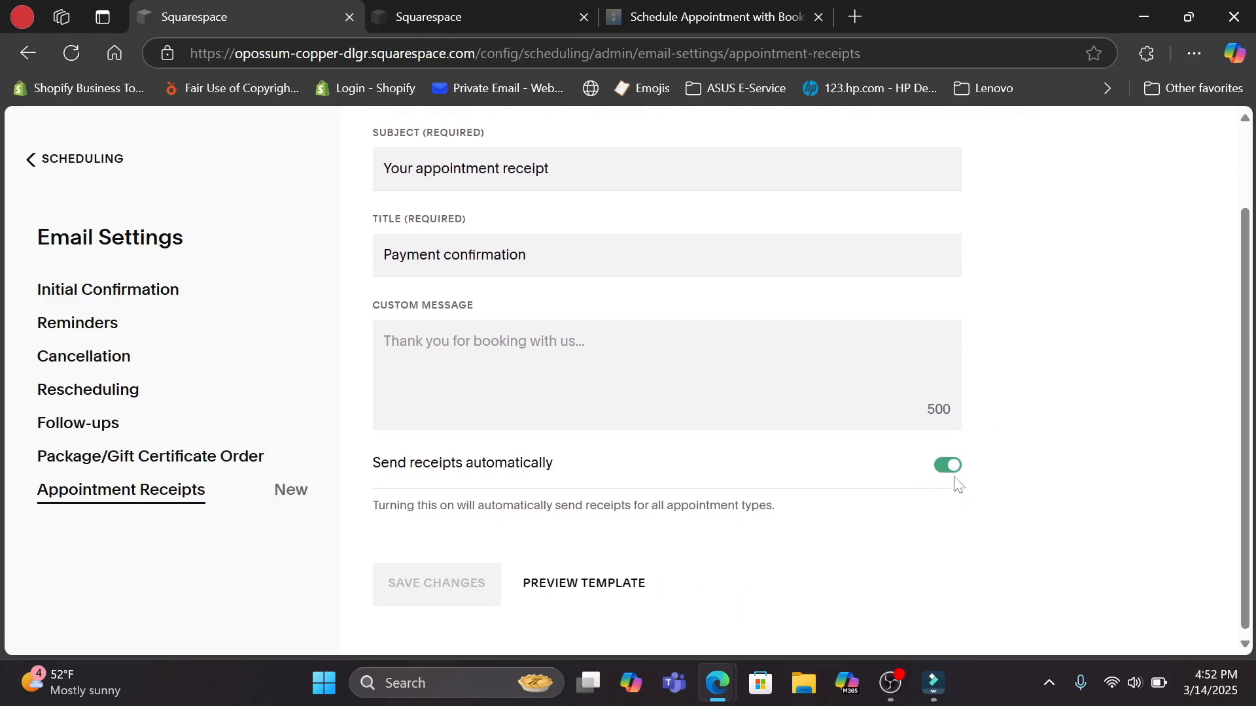
left_click_drag(1252, 451, 1249, 337)
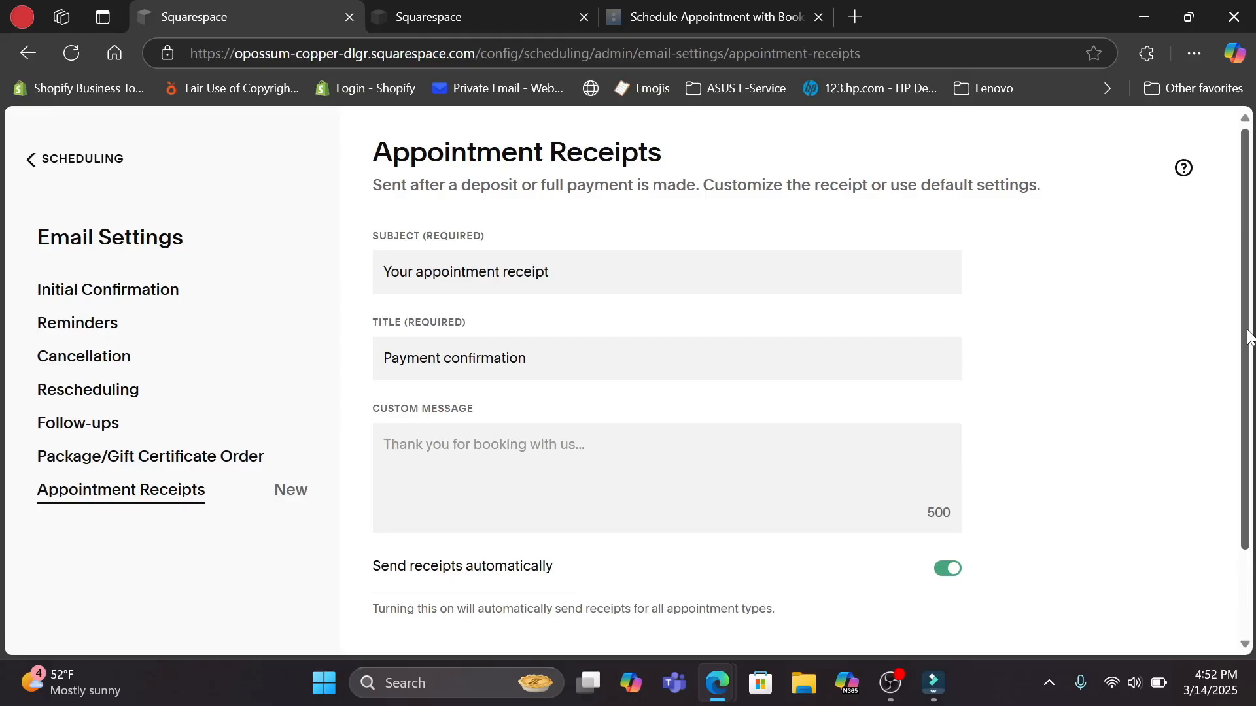
scroll(1053, 378, "down", 2)
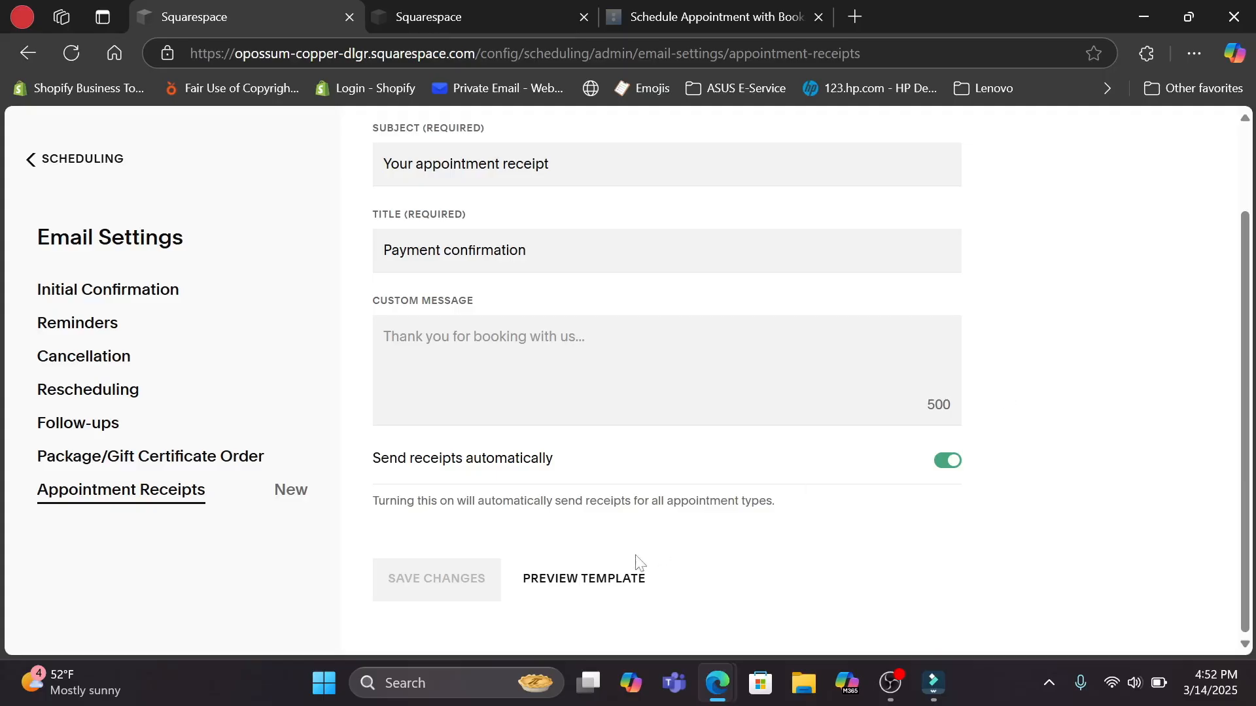
Step: Preview the appointment receipt template, look through its order summary and payment details, and close the preview
left_click(596, 580)
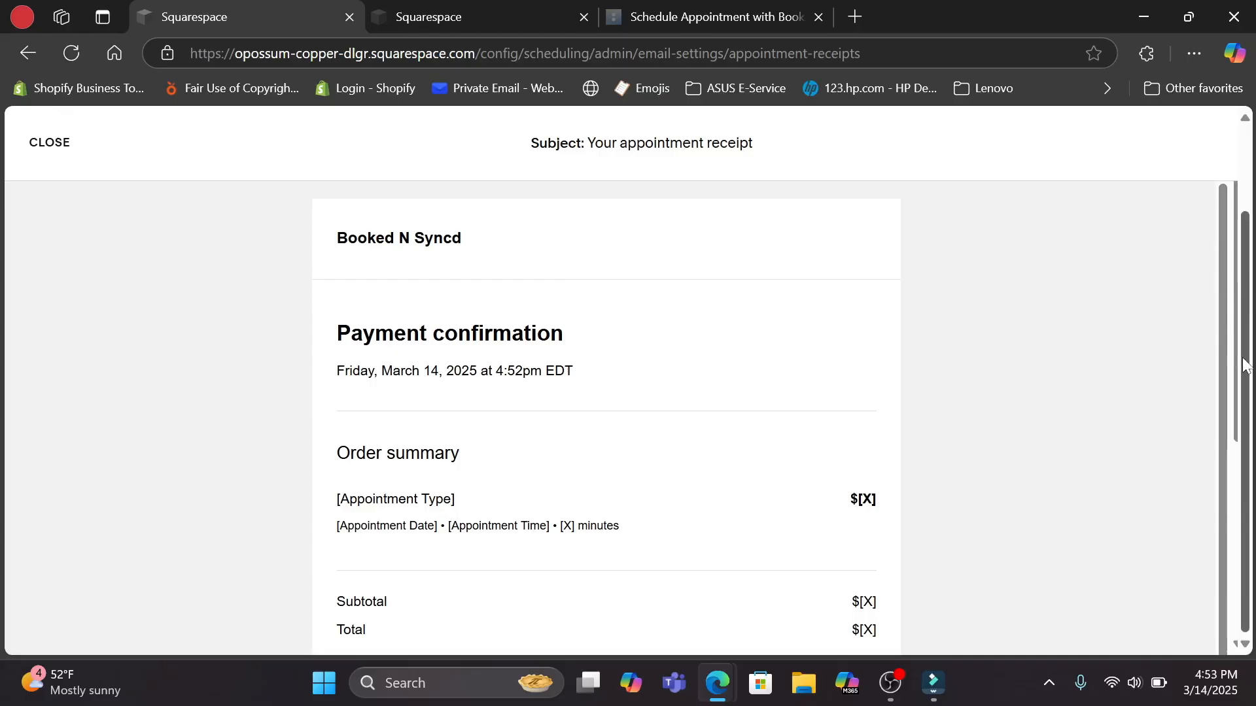
scroll(1232, 421, "down", 2)
left_click_drag(1230, 415, 1229, 419)
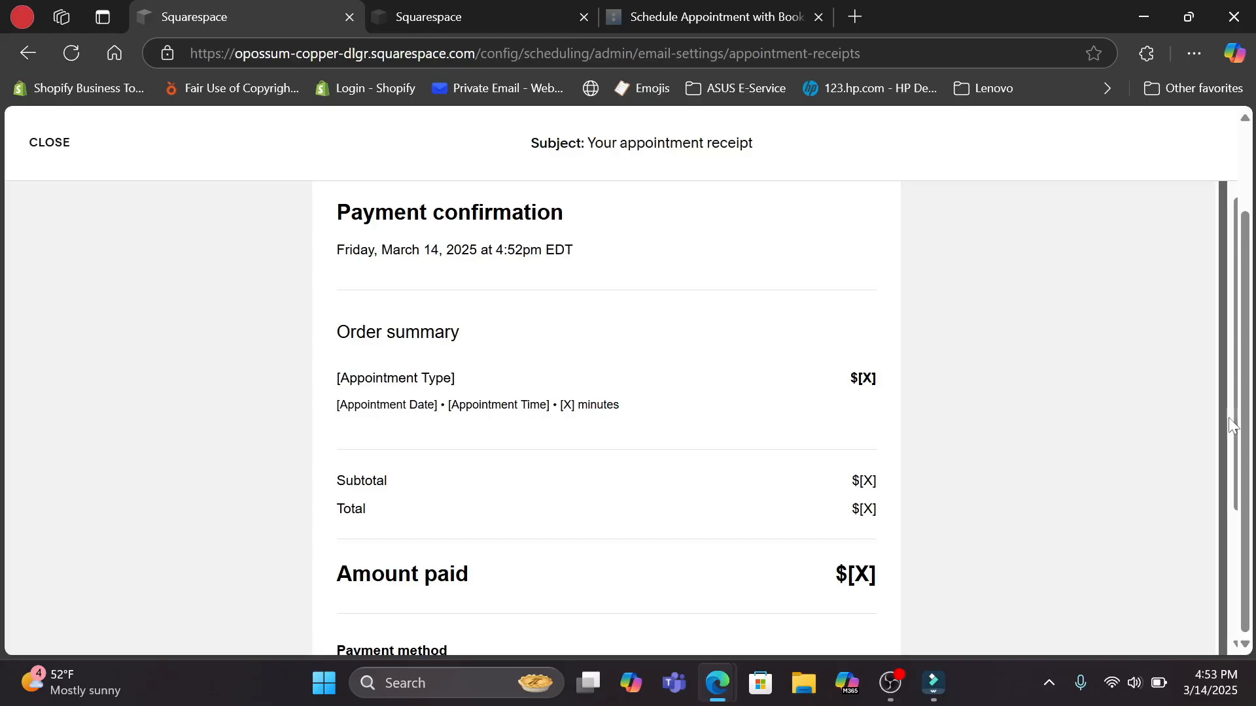
left_click_drag(1230, 425, 1227, 308)
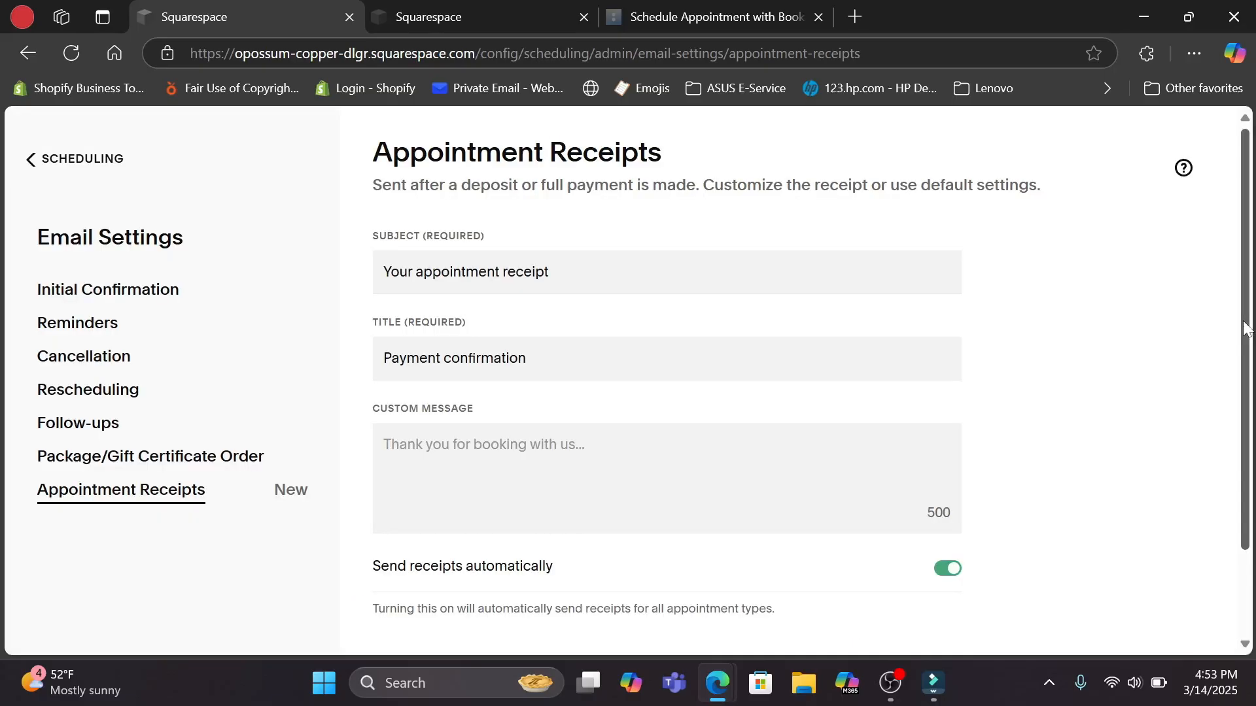